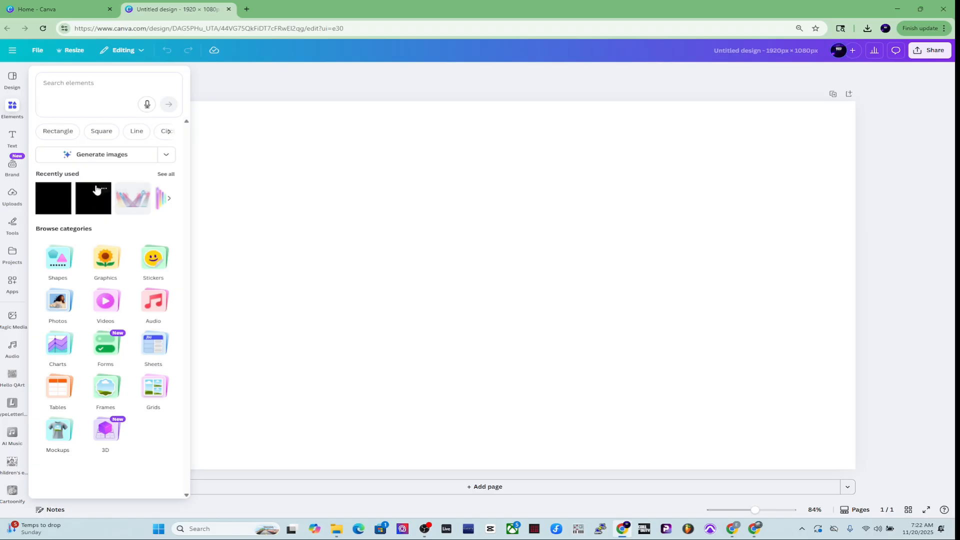
Search the elements library for "shape"
click(11, 110)
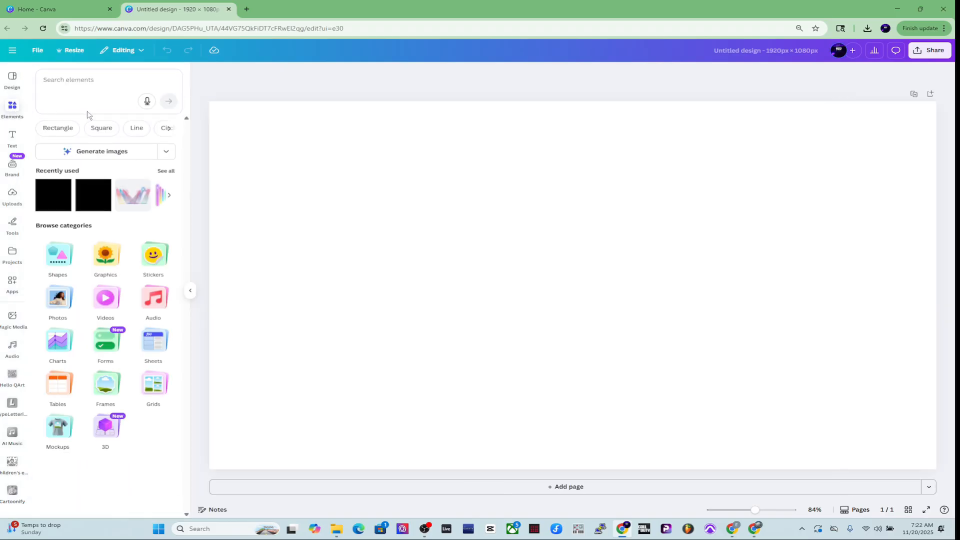
click(110, 79)
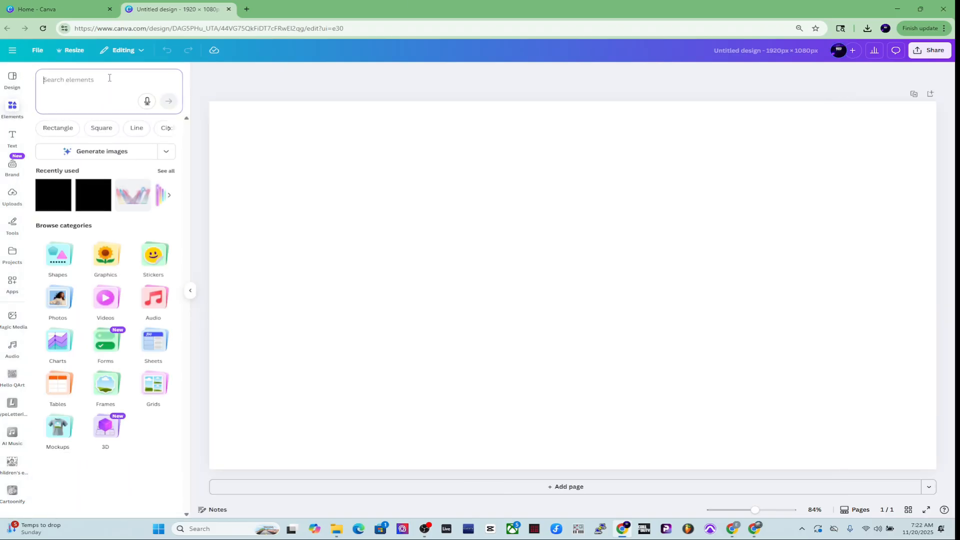
text(shape)
key(Return)
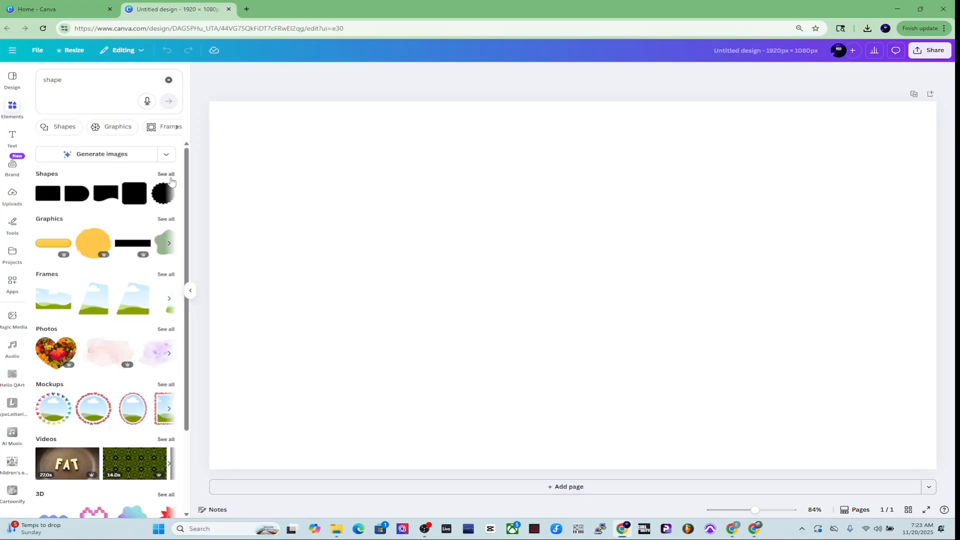
Add a square shape from the full shape results to the canvas and fill it black
click(167, 174)
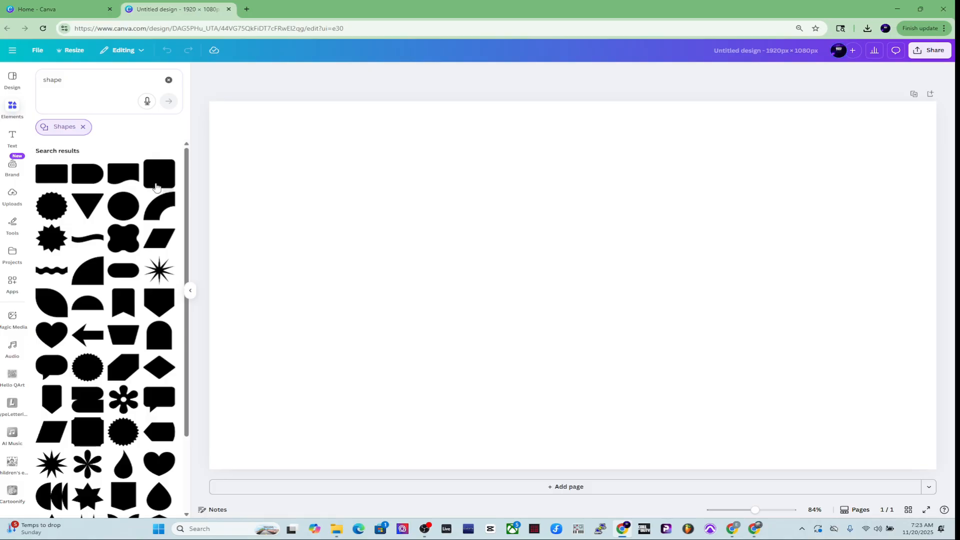
scroll(110, 240, down, 10)
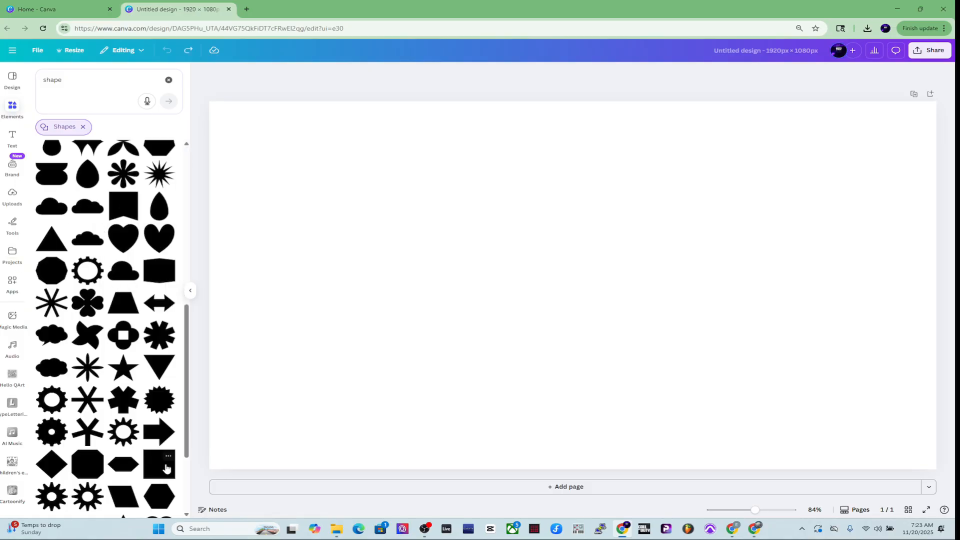
click(163, 467)
drag(553, 307, 341, 304)
click(390, 74)
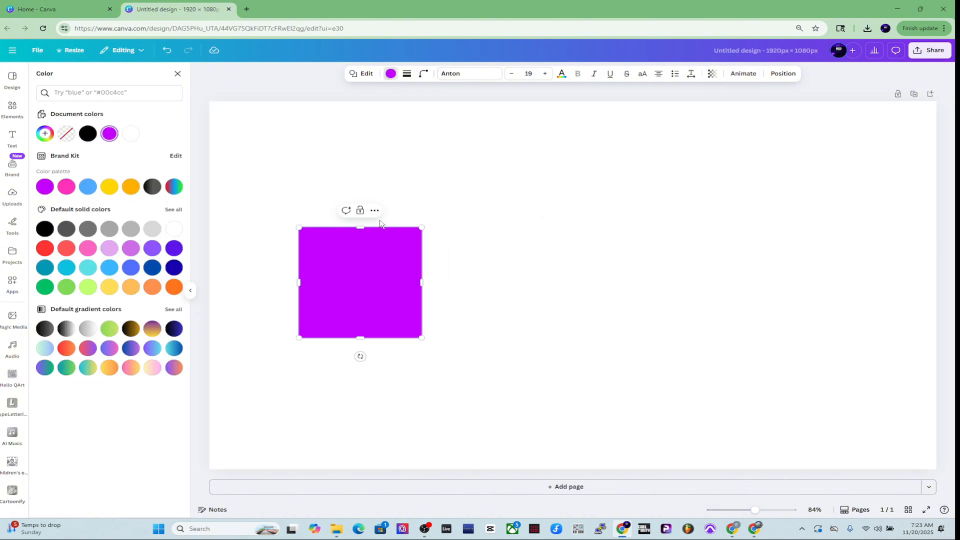
click(45, 228)
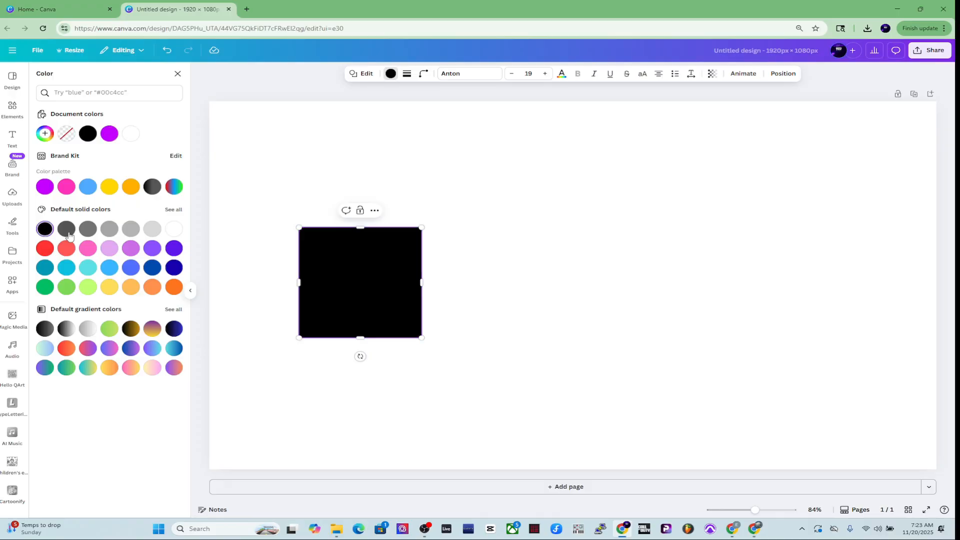
Reposition and resize the black shape into a tall rectangle near the canvas centre
drag(349, 261, 322, 177)
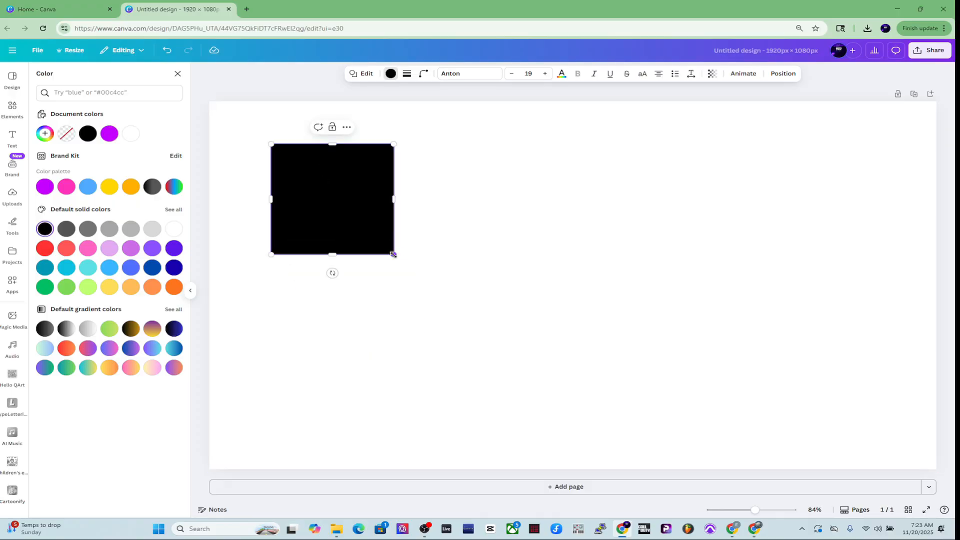
drag(393, 254, 518, 431)
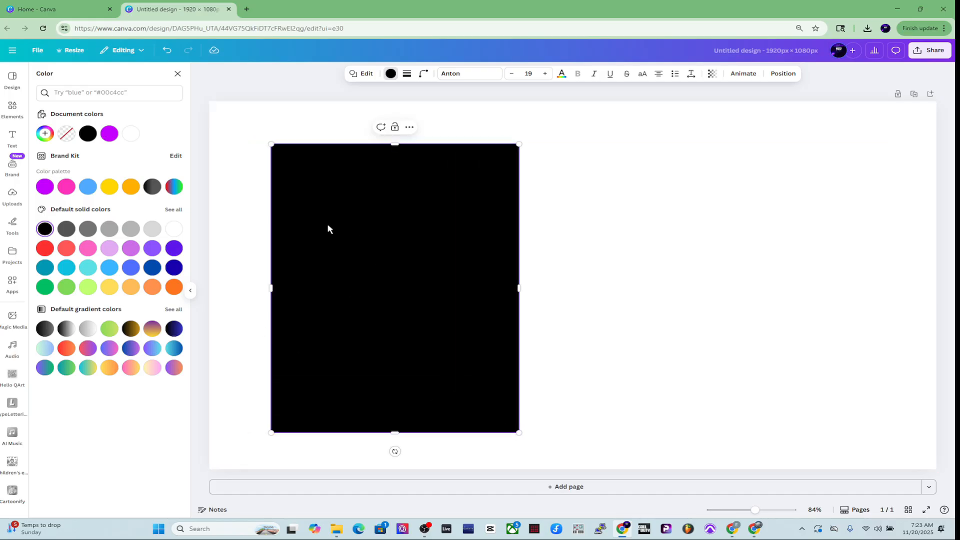
drag(328, 228, 535, 230)
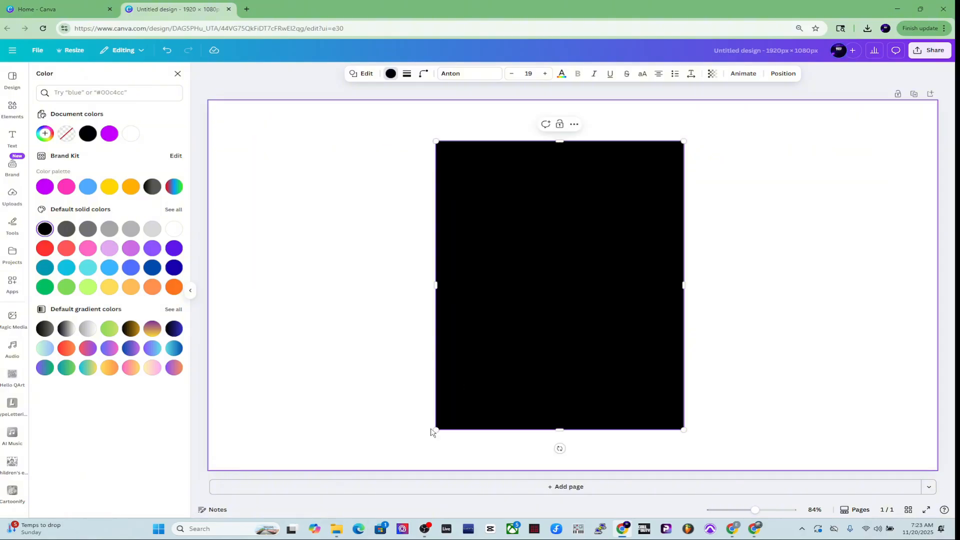
drag(483, 344, 511, 332)
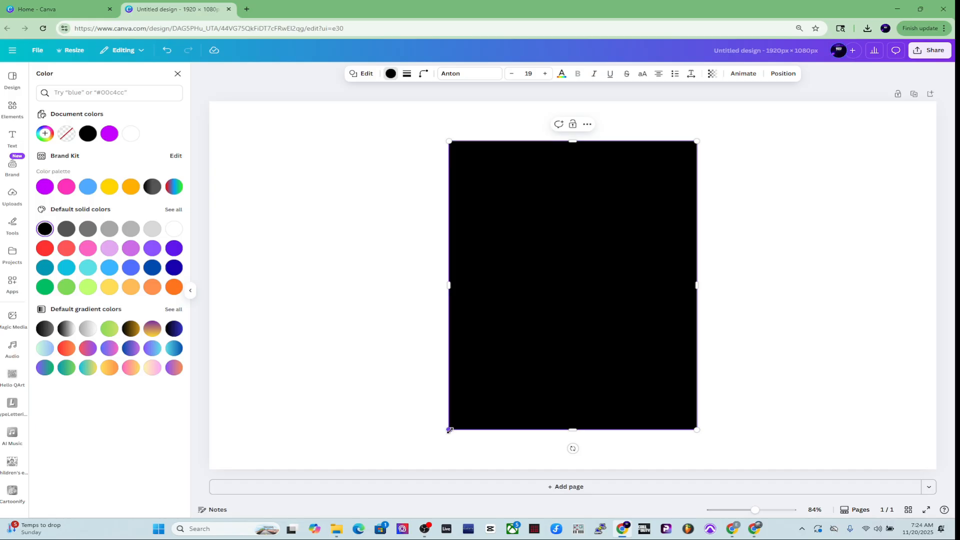
drag(449, 430, 419, 464)
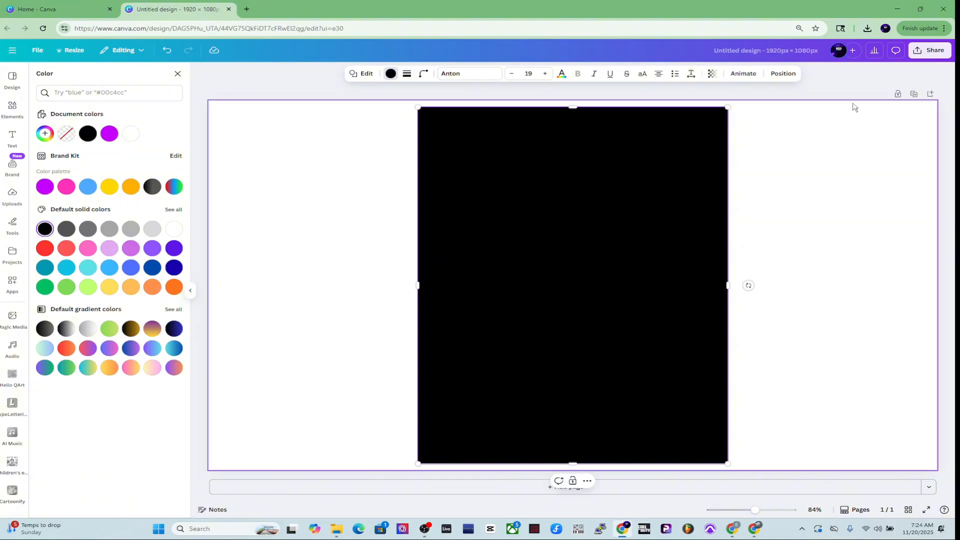
click(926, 59)
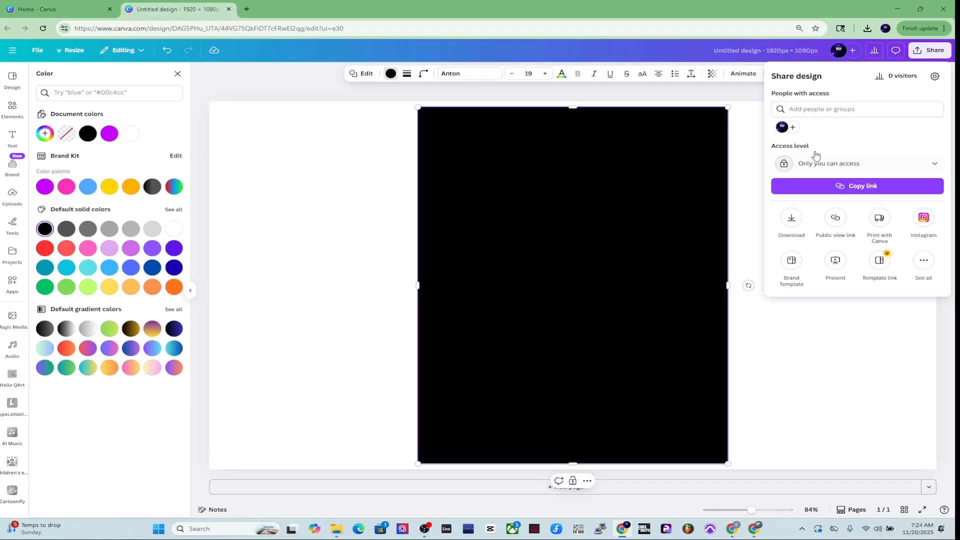
click(792, 221)
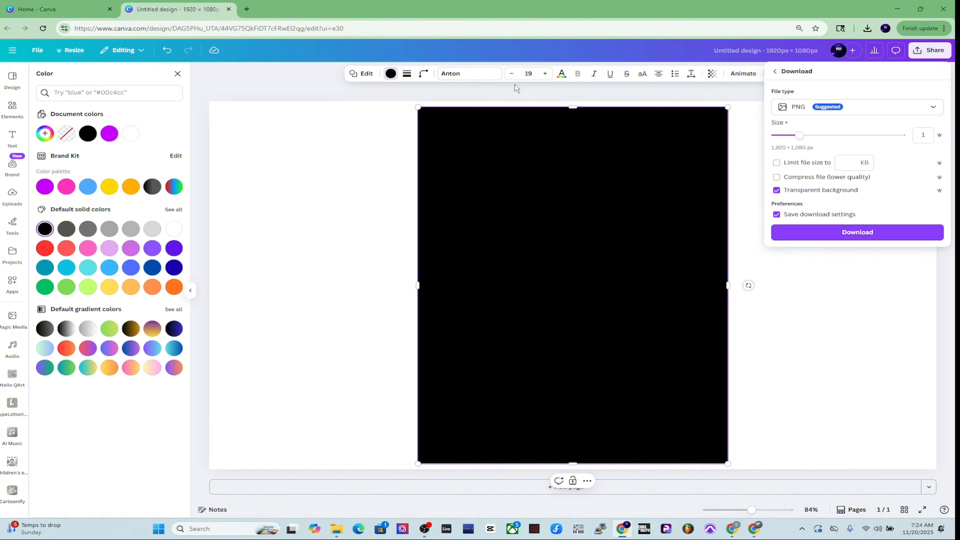
click(552, 94)
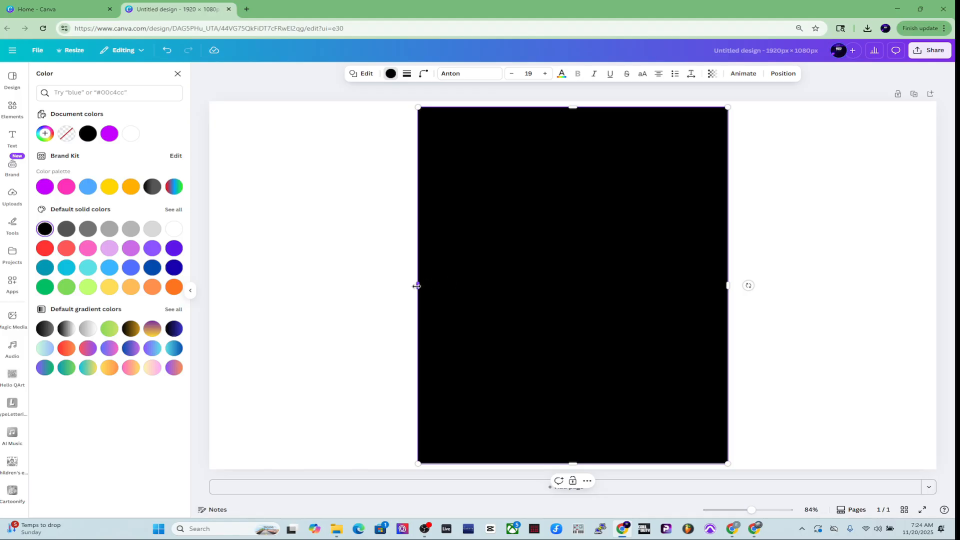
Stretch the rectangle's sides and corner to make a wide landscape block across most of the canvas
drag(416, 286, 227, 284)
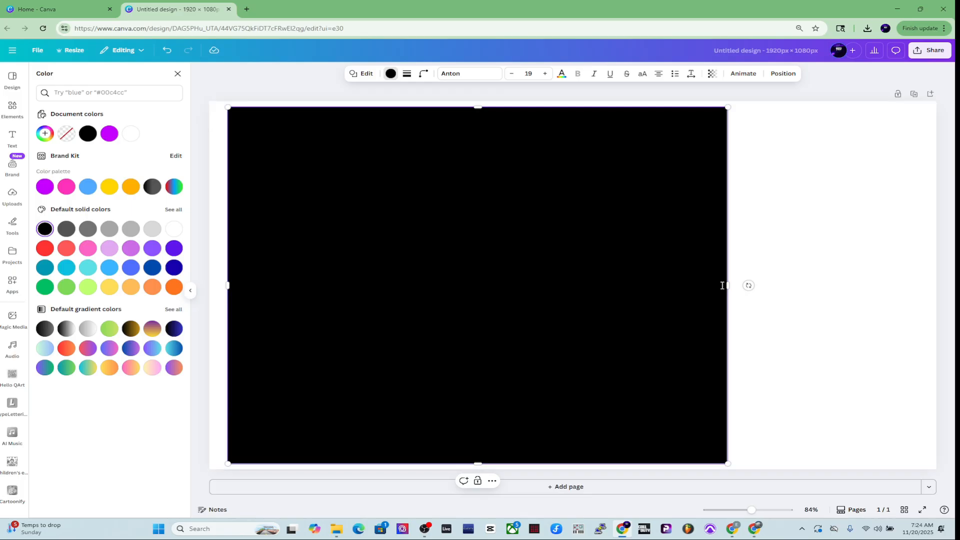
drag(726, 285, 900, 277)
drag(618, 276, 627, 275)
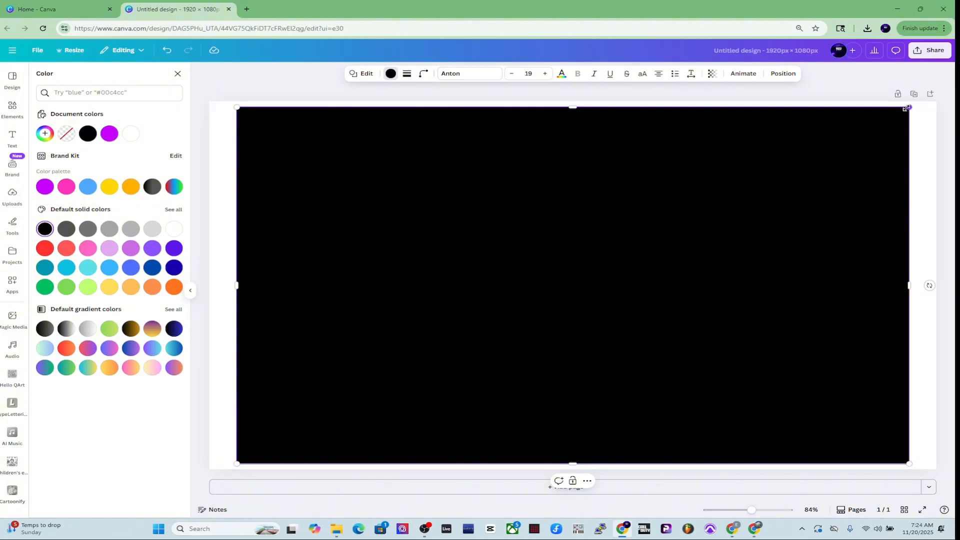
drag(906, 108, 852, 147)
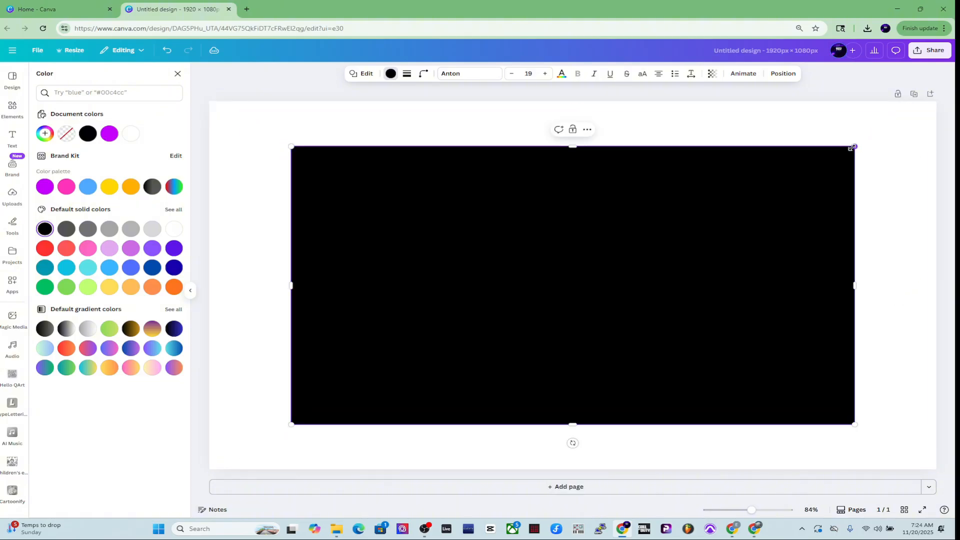
Download the design as a PNG file
click(881, 192)
click(916, 54)
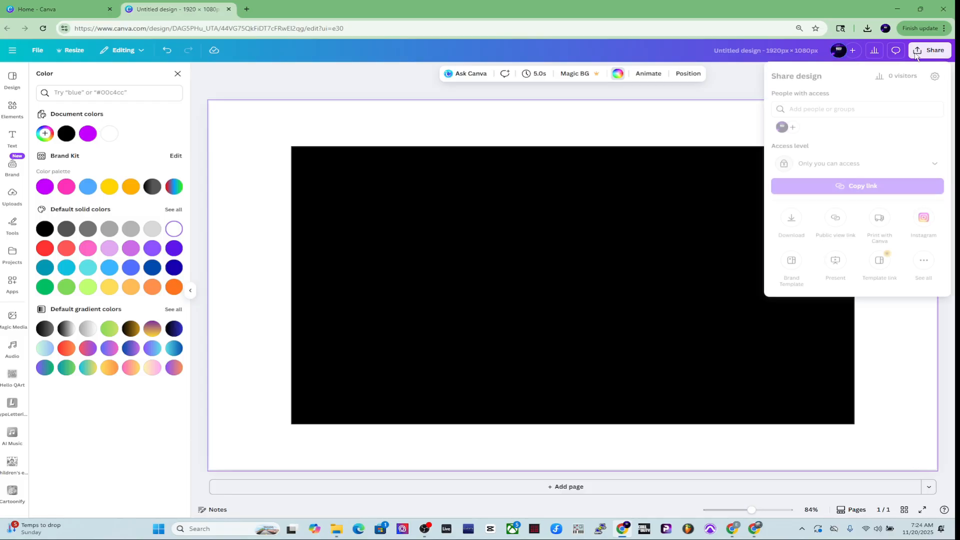
click(789, 222)
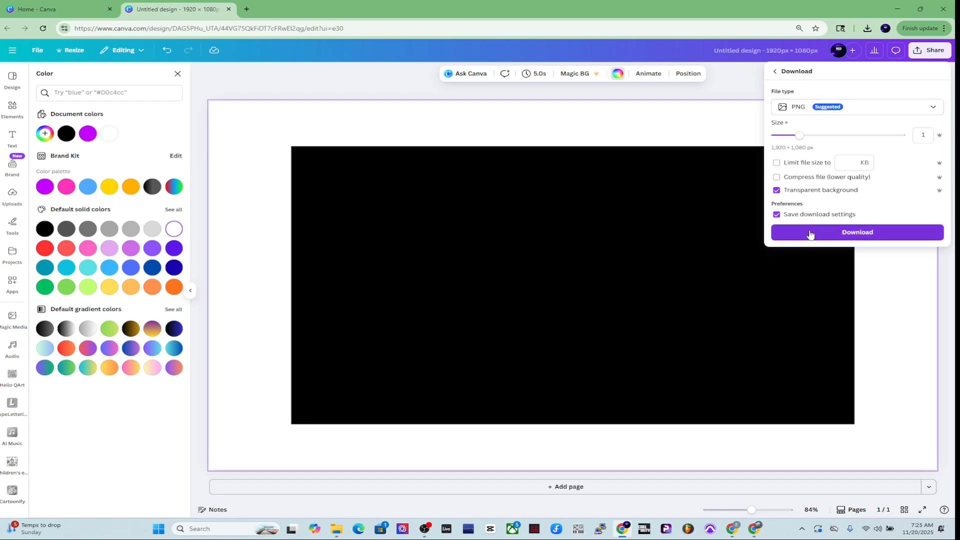
click(810, 235)
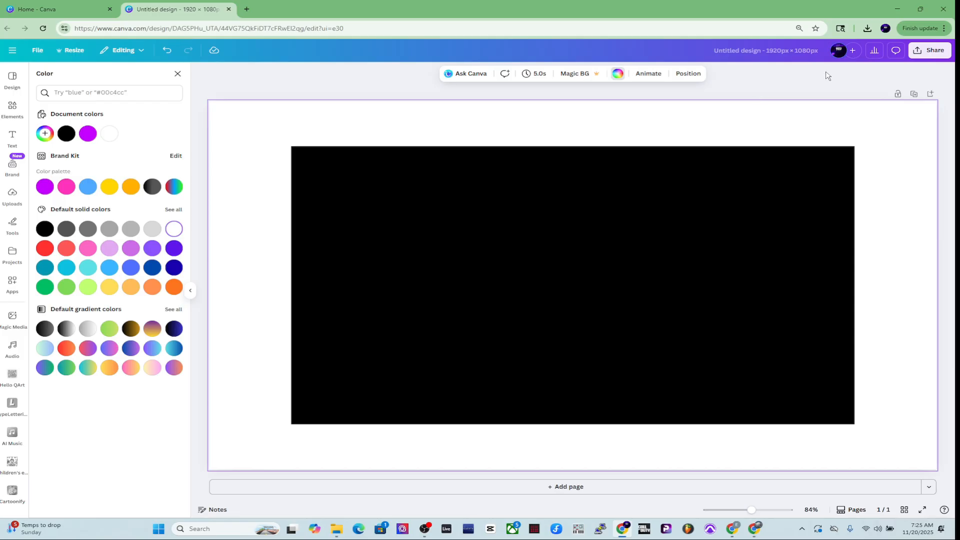
Delete the black rectangle from the canvas and clear the element search
click(745, 173)
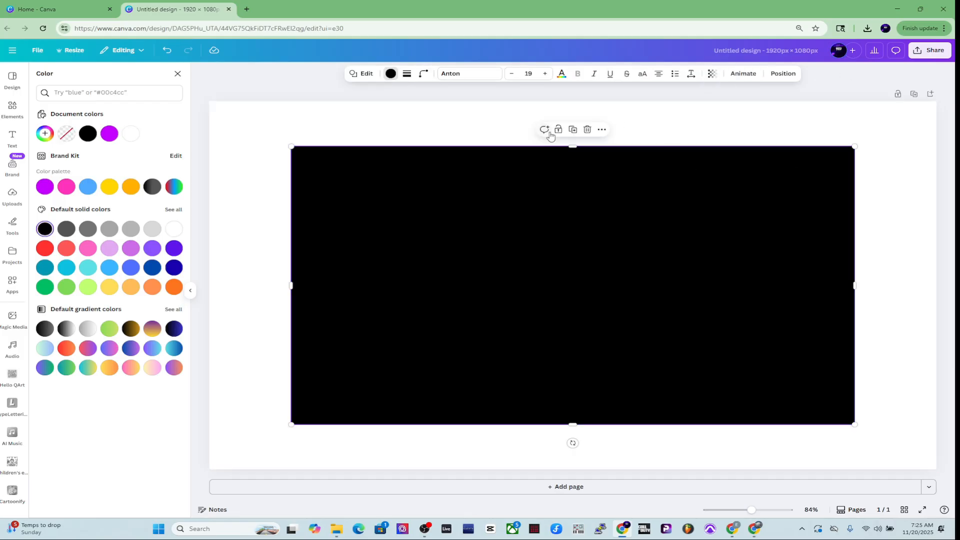
click(588, 130)
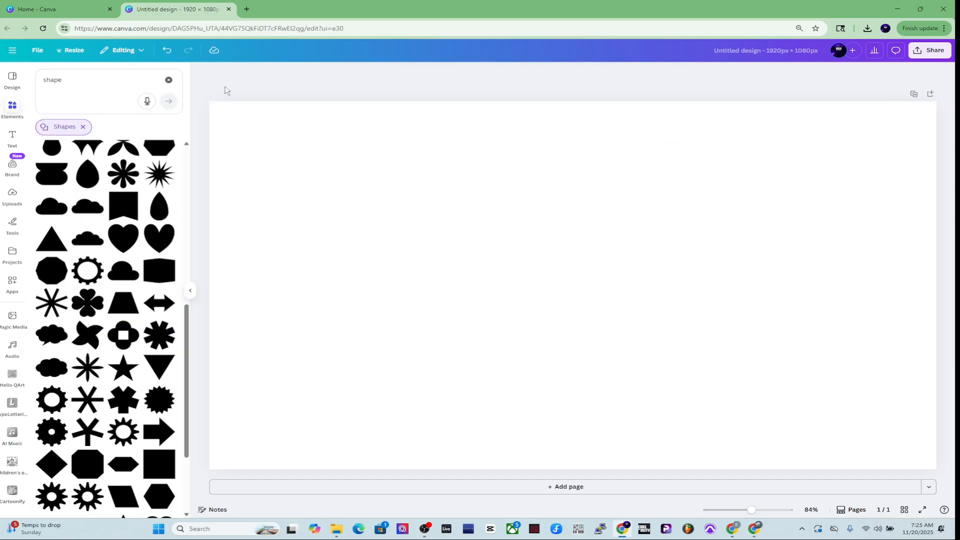
click(168, 80)
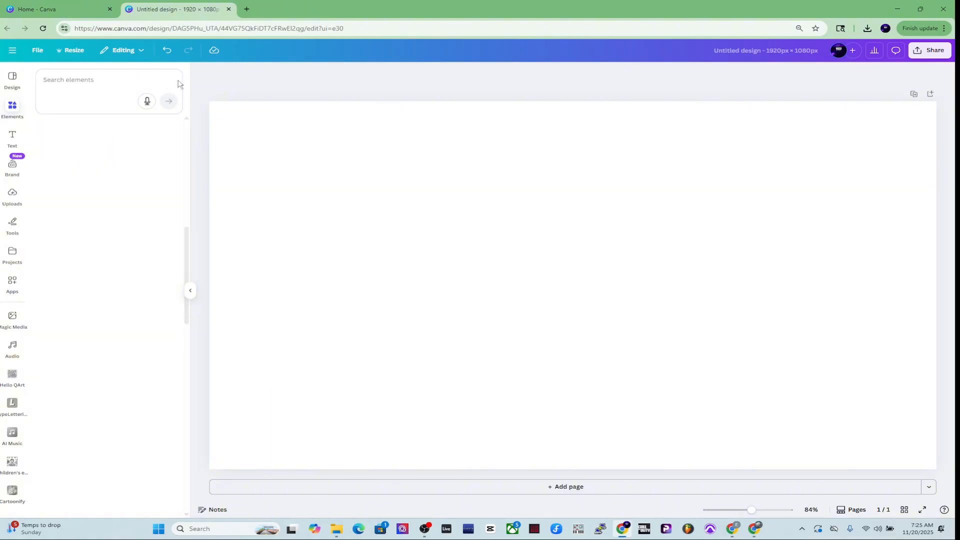
Insert the uploaded wide black image onto the blank canvas
click(12, 196)
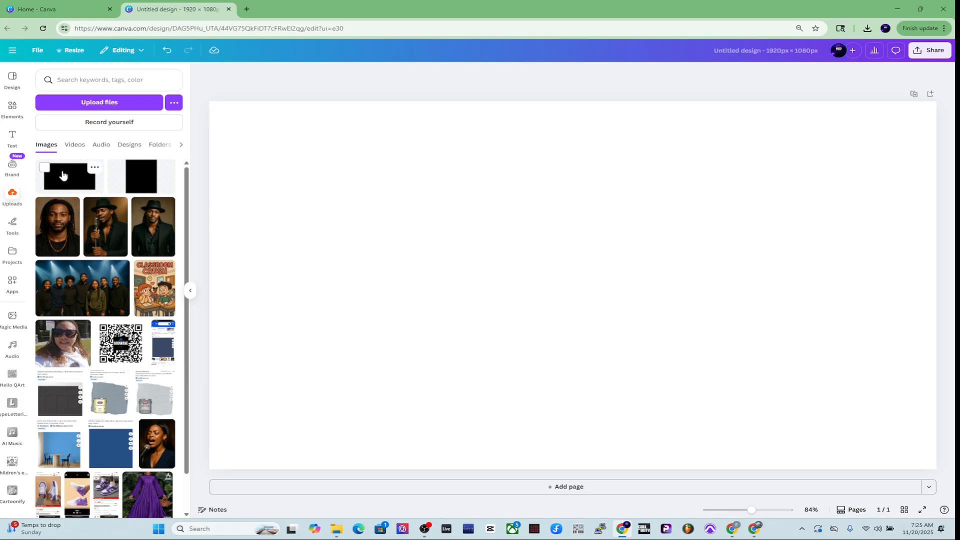
click(44, 167)
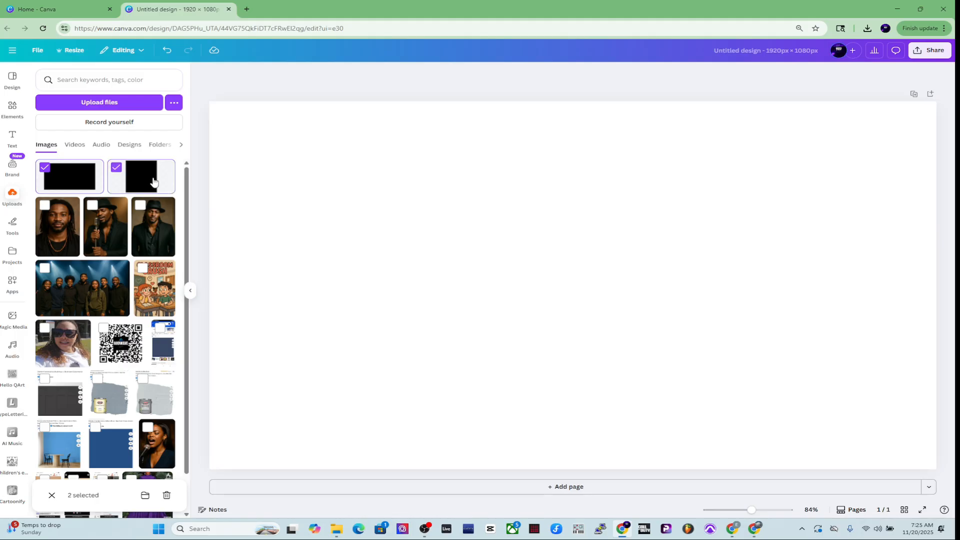
click(73, 176)
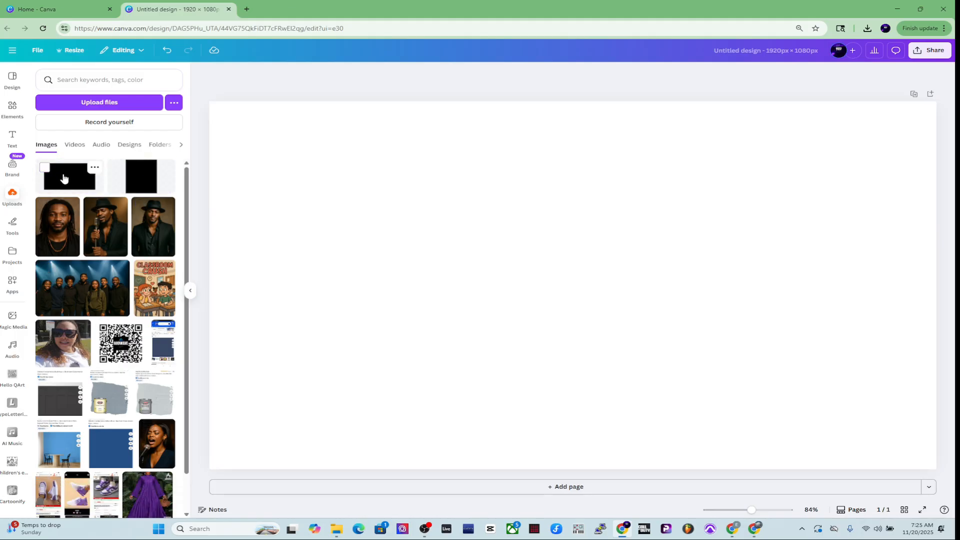
click(72, 176)
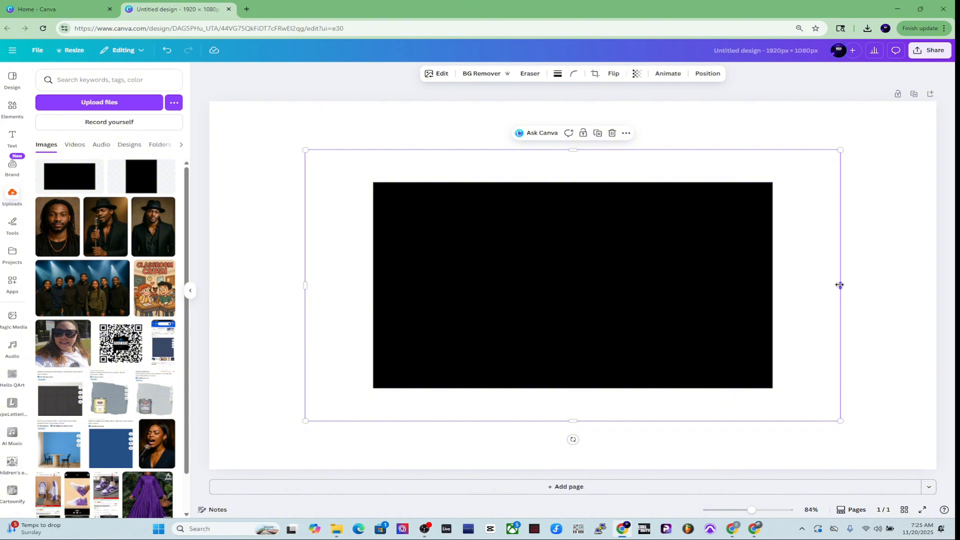
Crop the wide image's empty side and top margins and move it toward the right of the canvas
drag(840, 285, 772, 276)
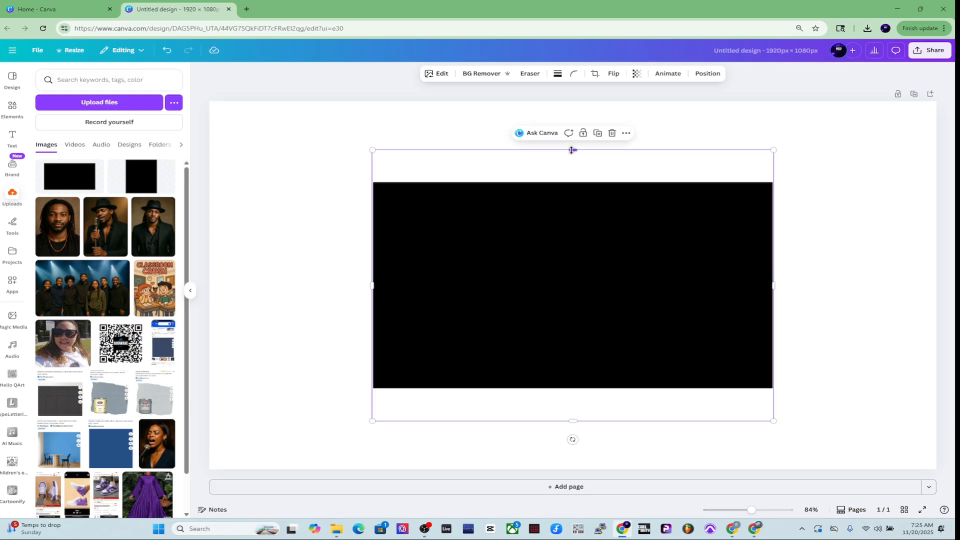
drag(571, 150, 570, 180)
click(794, 189)
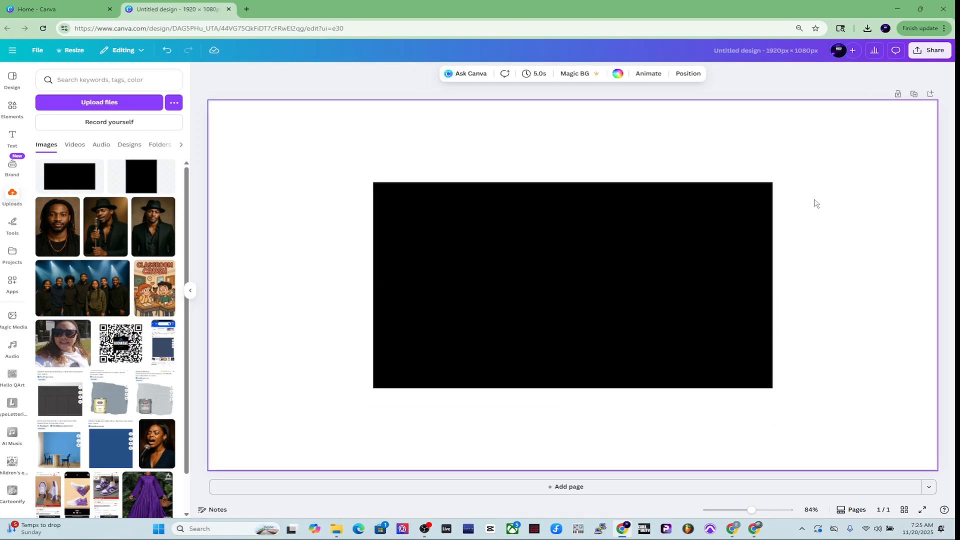
drag(612, 256, 735, 269)
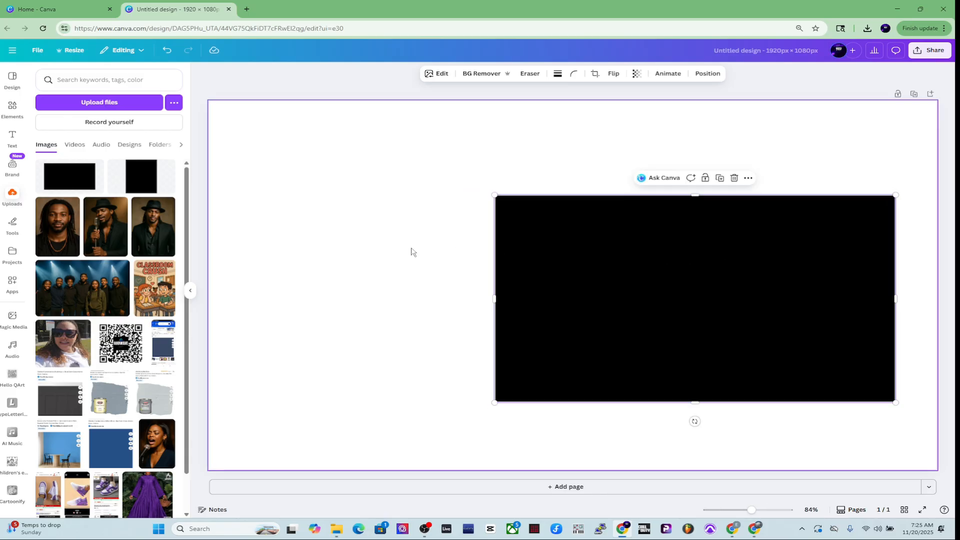
Add the tall black uploaded image, trim its right edge, and place it left of the wide image
click(141, 187)
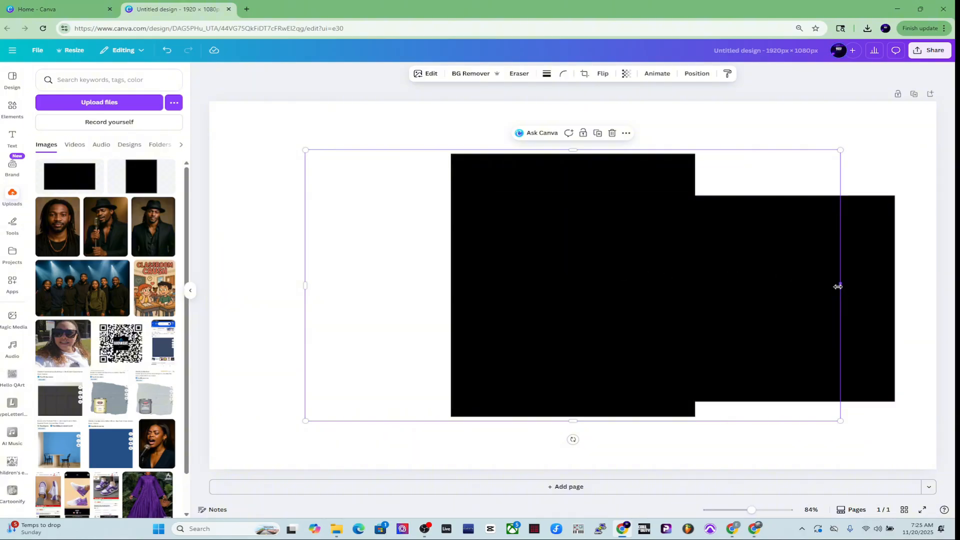
drag(838, 287, 697, 283)
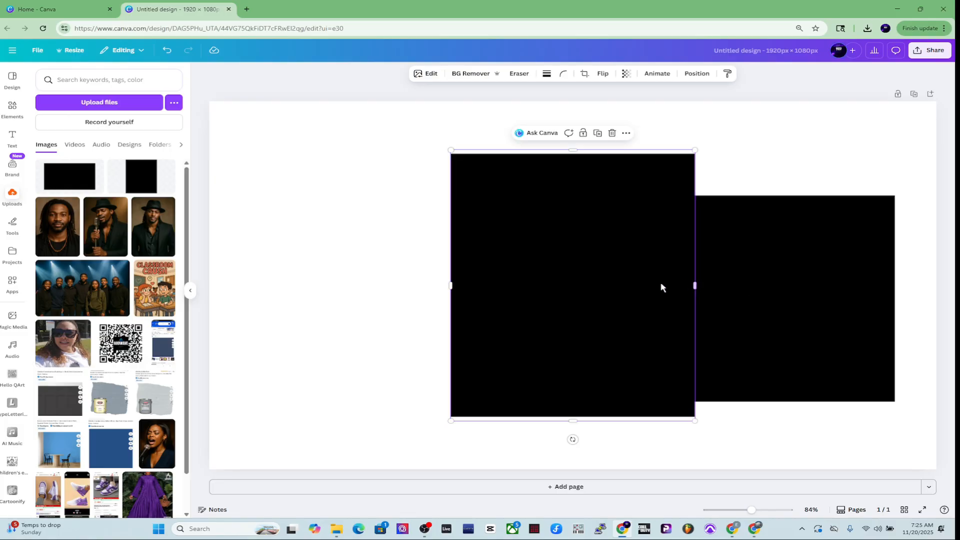
drag(635, 265, 499, 246)
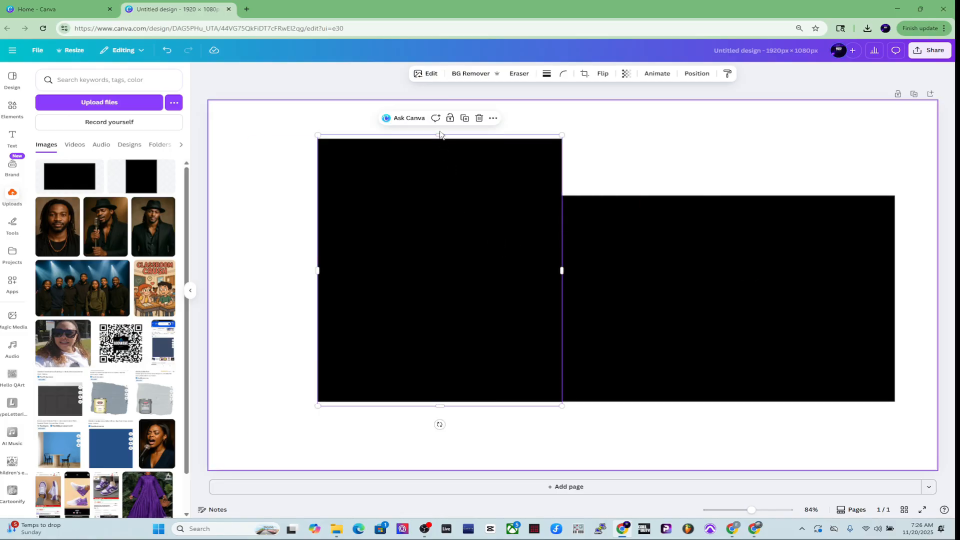
drag(440, 134, 439, 138)
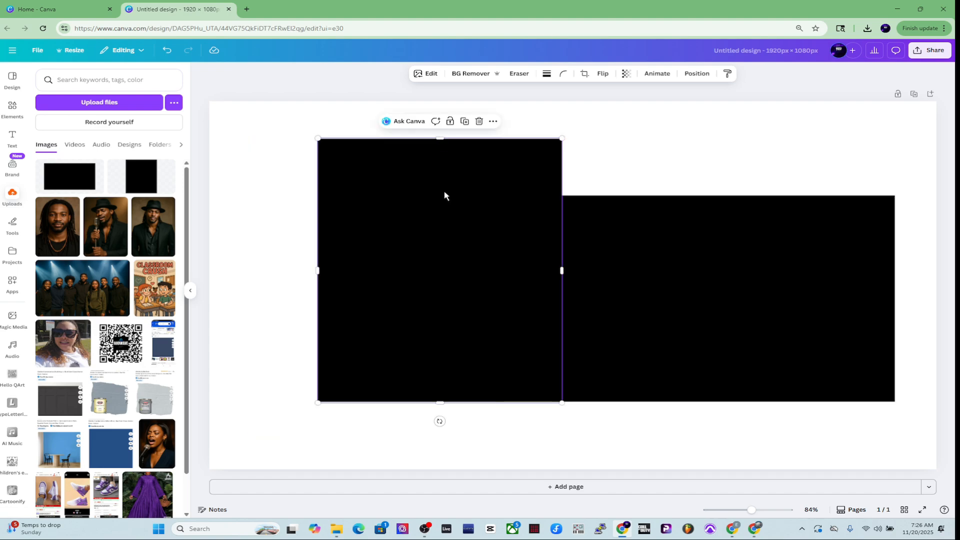
Shift the tall image slightly left and down, then shrink the wide image a little and move it back toward the right edge
drag(478, 297, 408, 323)
click(880, 218)
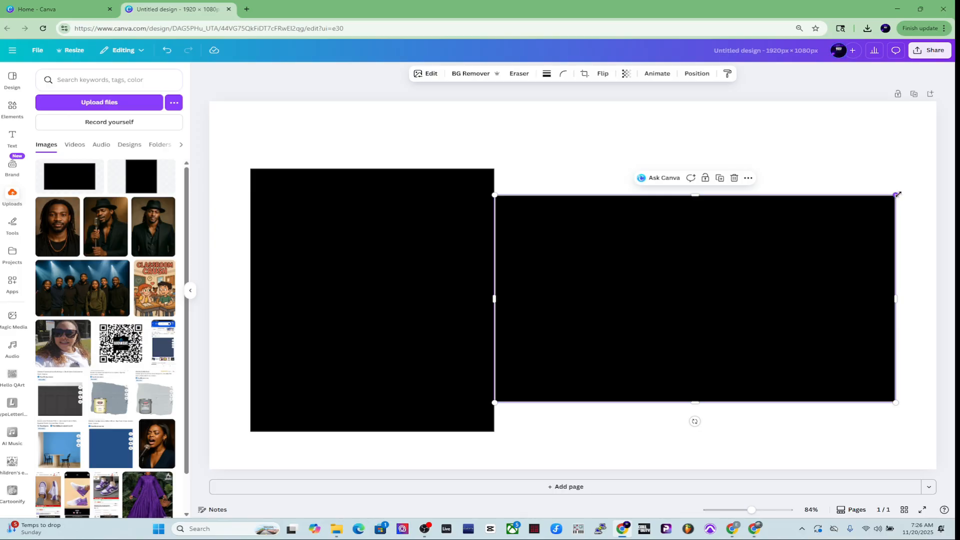
drag(896, 195, 862, 212)
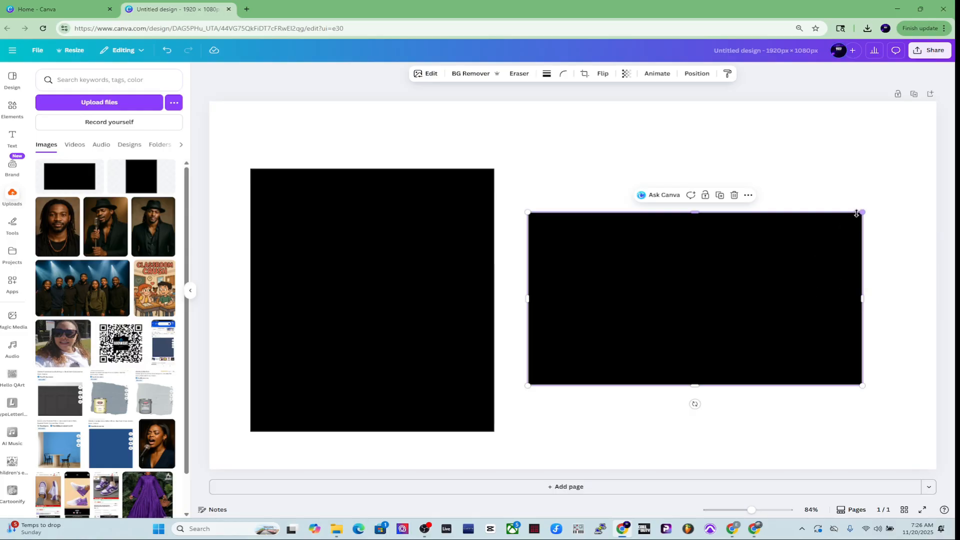
drag(751, 259, 782, 261)
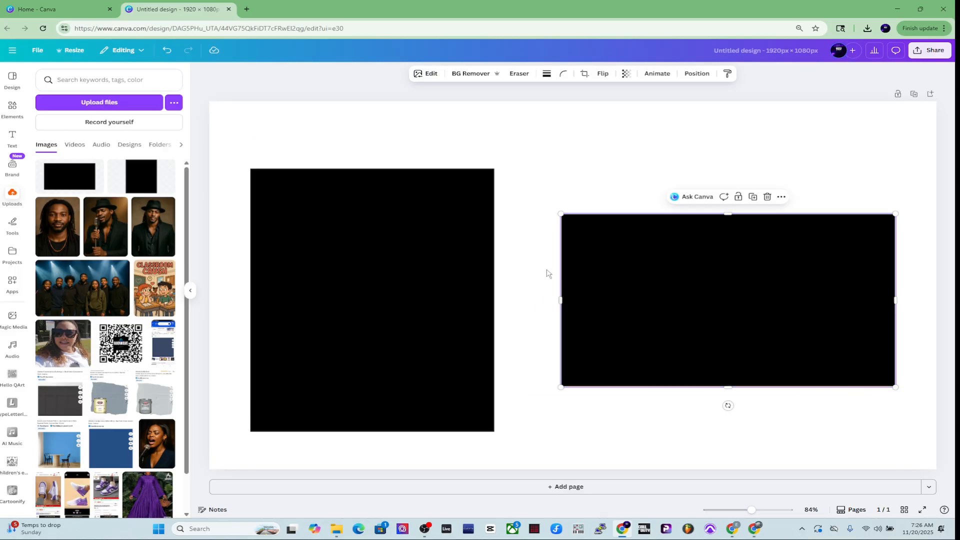
click(445, 272)
mouse_move(446, 272)
mouse_down()
mouse_move(459, 270)
mouse_move(447, 267)
mouse_up()
click(635, 273)
click(358, 120)
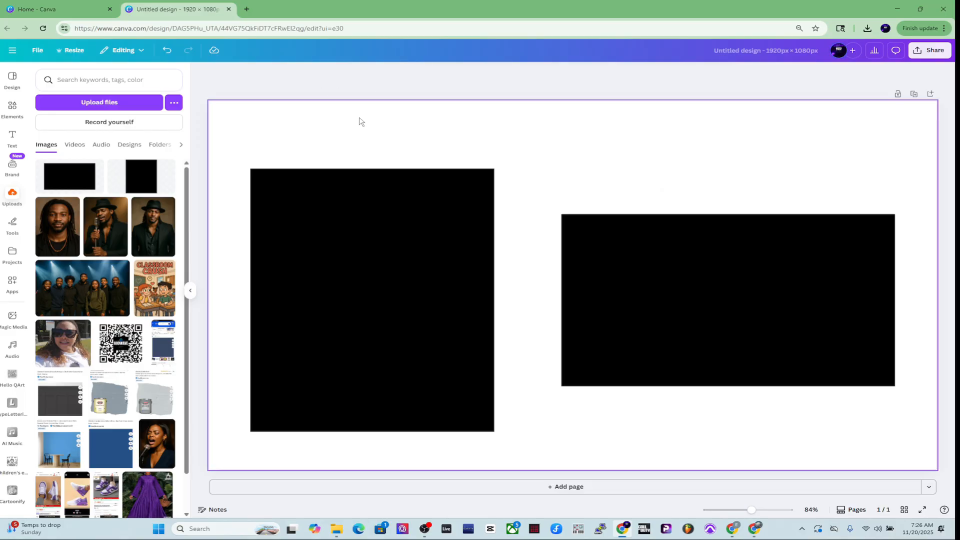
Apply a whole-image Blur effect with intensity 31 to the tall black image
click(346, 213)
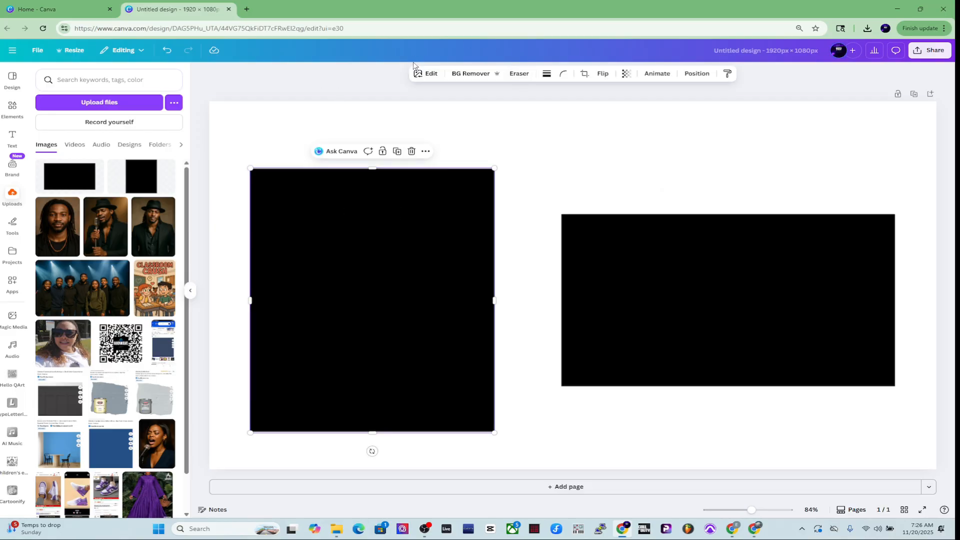
click(423, 73)
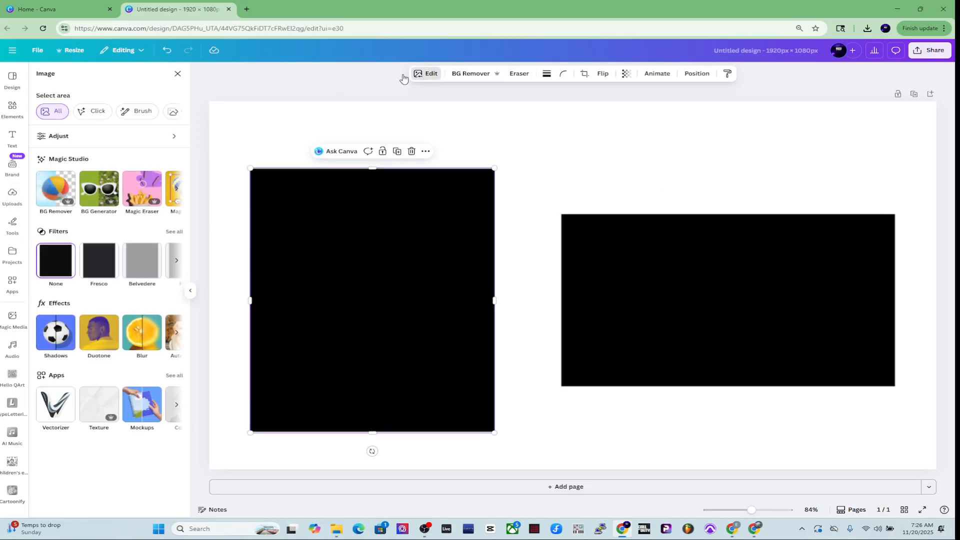
click(143, 334)
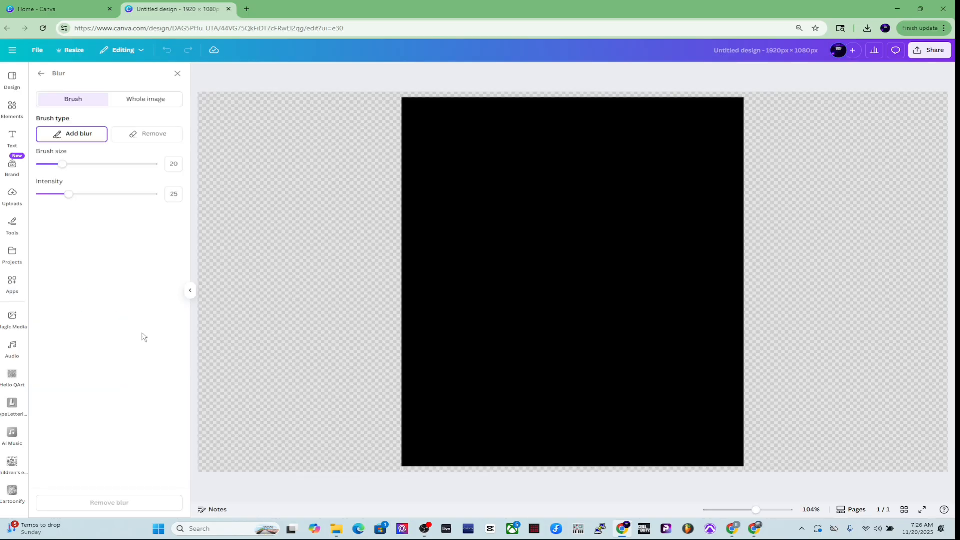
click(145, 100)
click(170, 135)
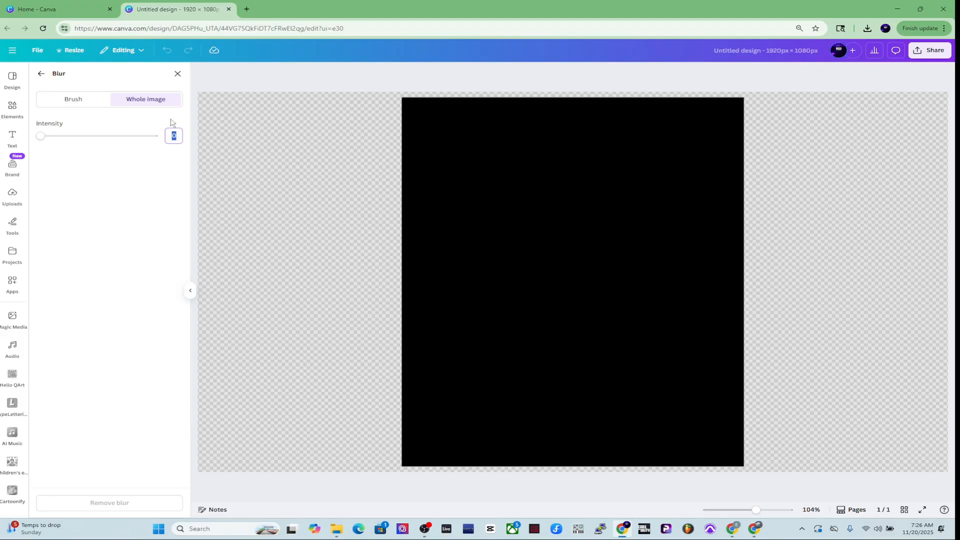
text(31)
key(Return)
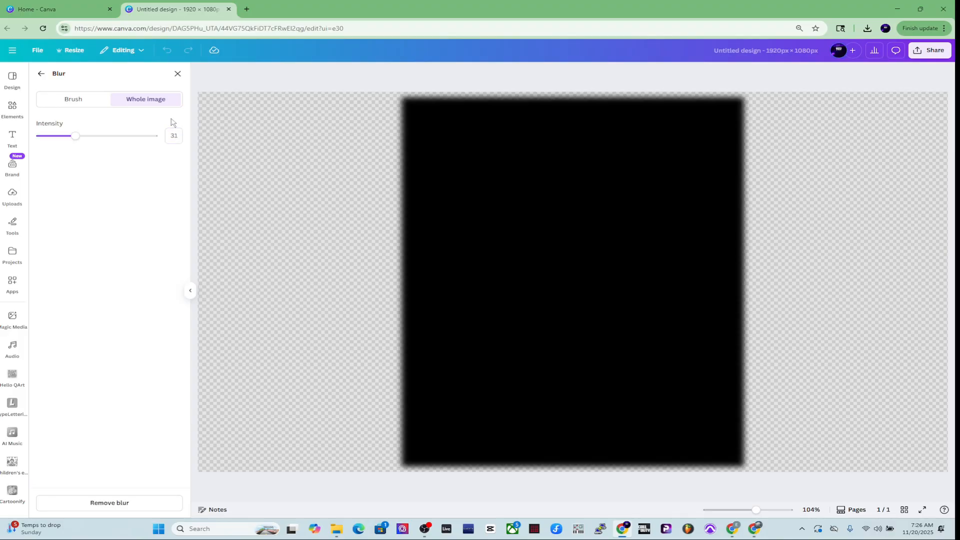
click(178, 74)
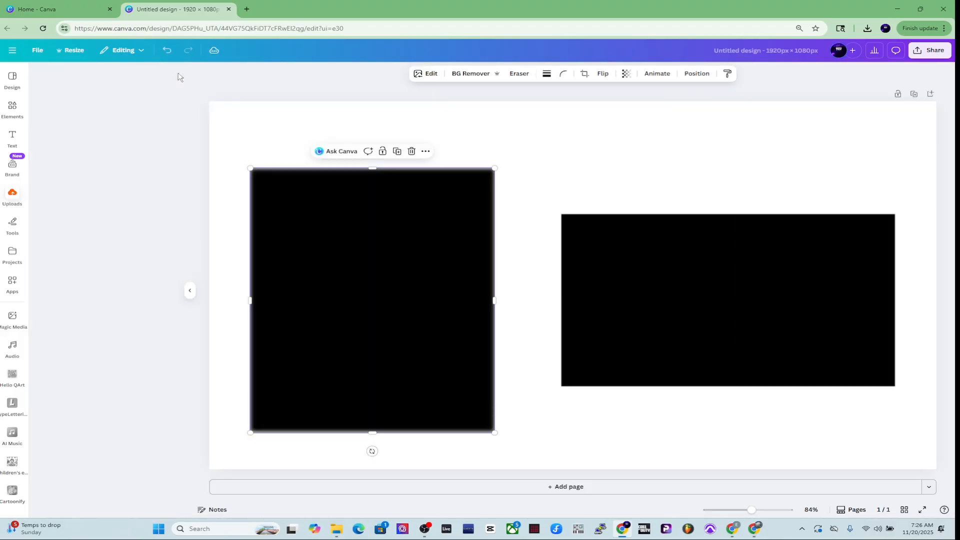
Apply the same whole-image Blur effect at intensity 31 to the wide black image
click(658, 263)
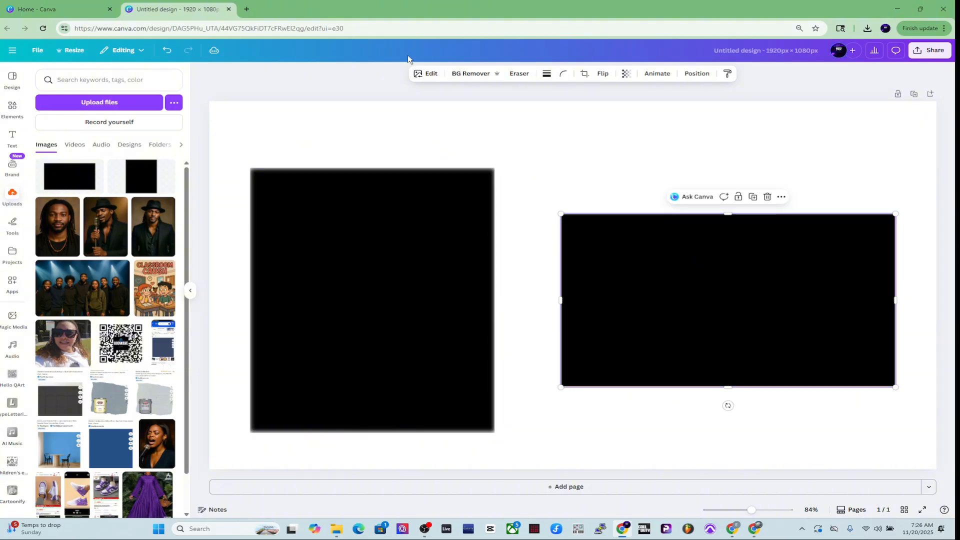
click(424, 73)
click(125, 112)
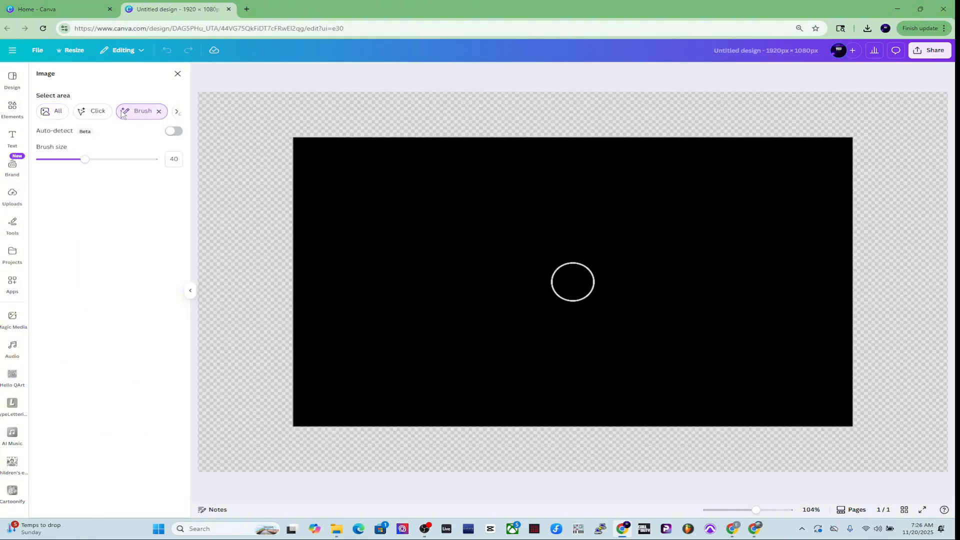
click(177, 75)
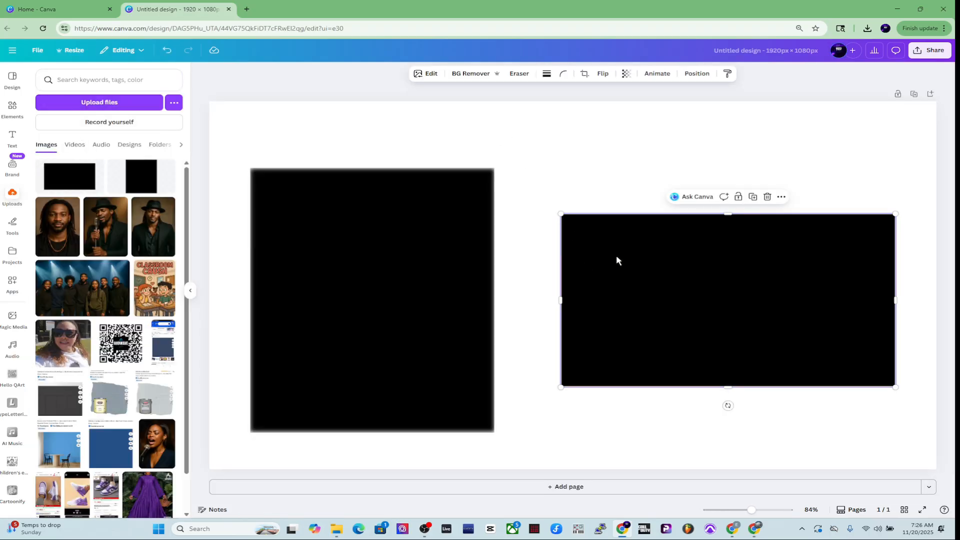
click(426, 73)
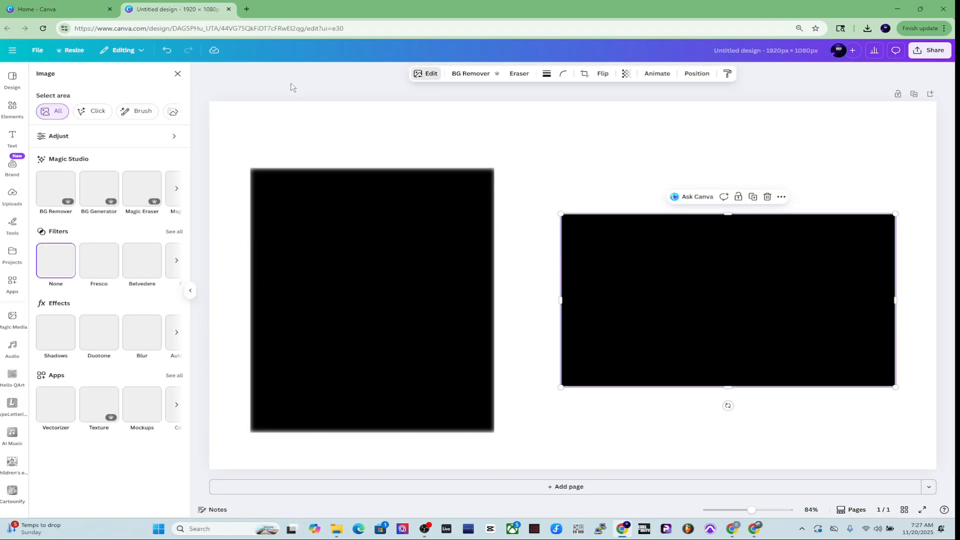
click(142, 333)
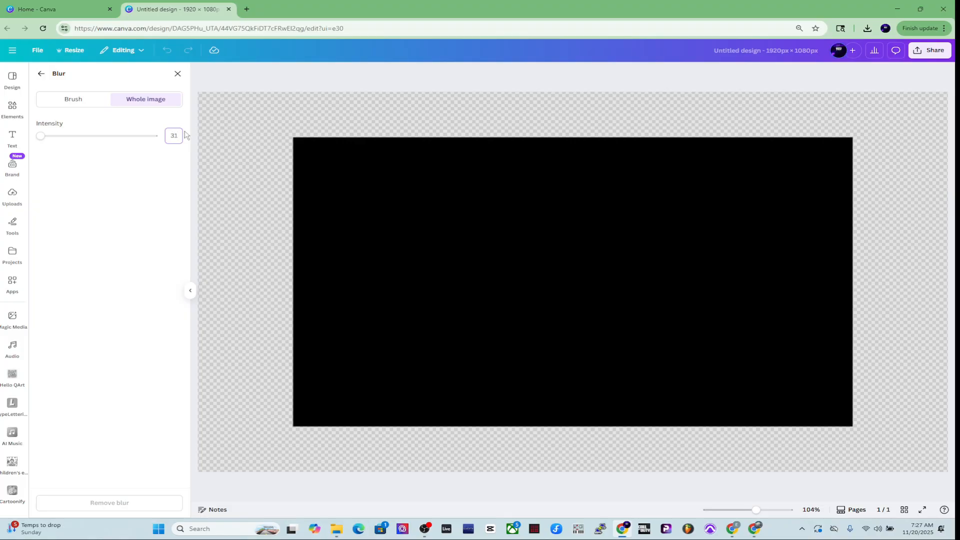
key(Return)
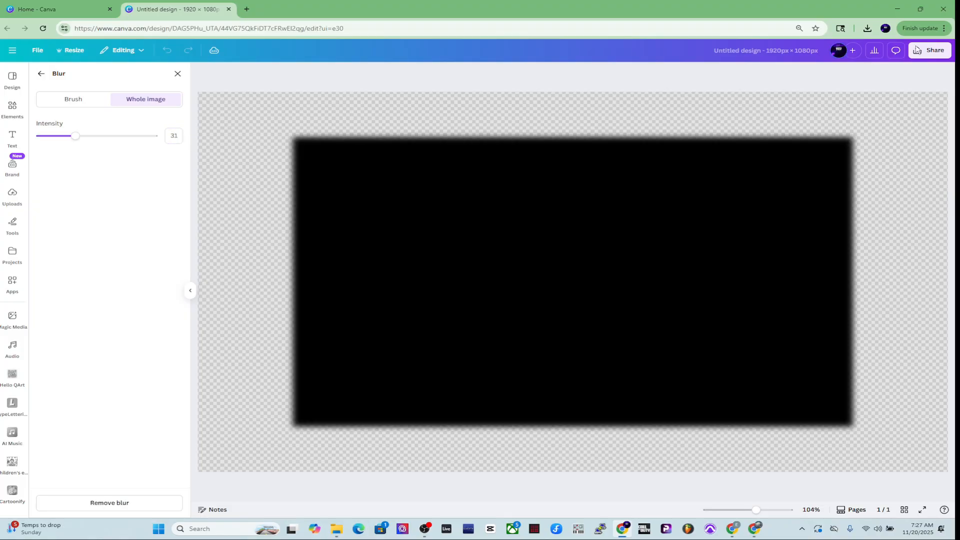
click(177, 74)
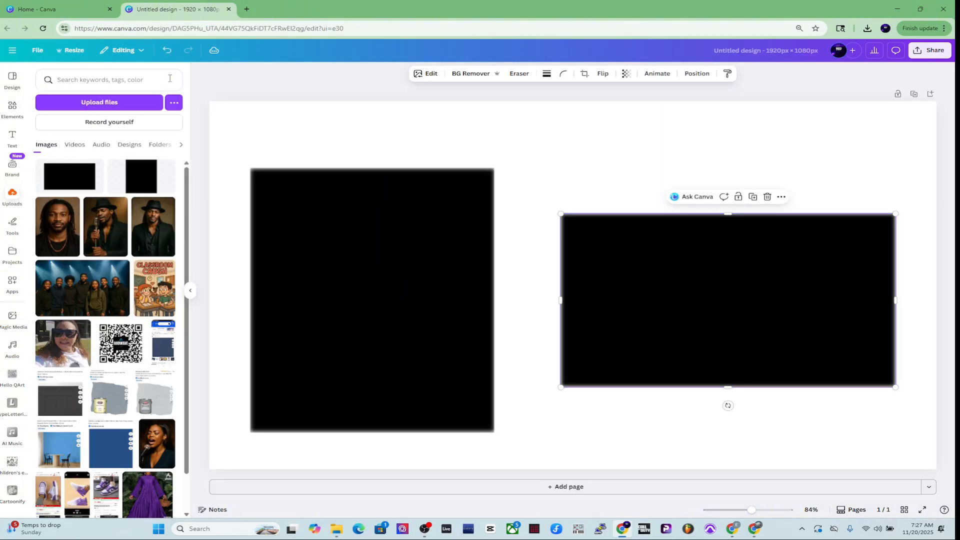
Add a recently used square shape to the canvas and change its colour to green
click(319, 88)
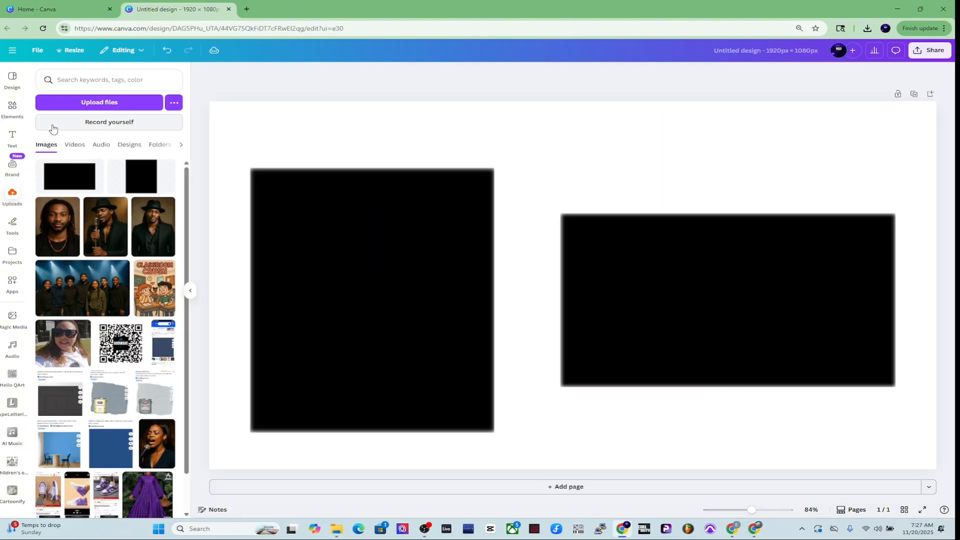
click(13, 107)
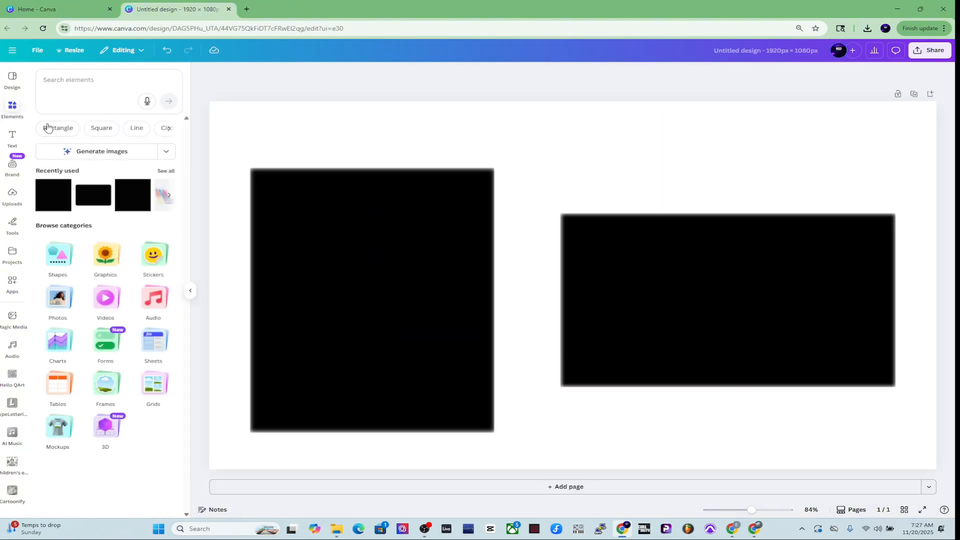
click(49, 203)
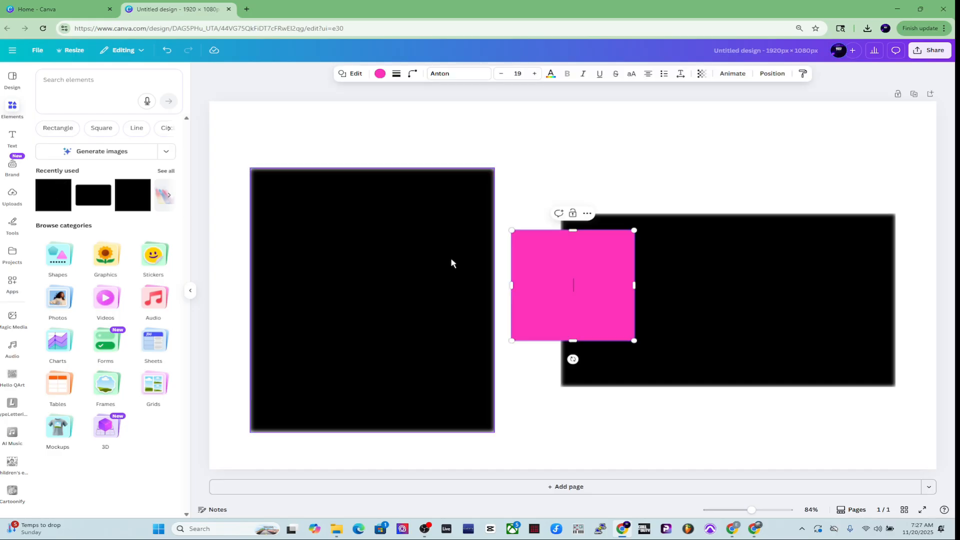
click(380, 73)
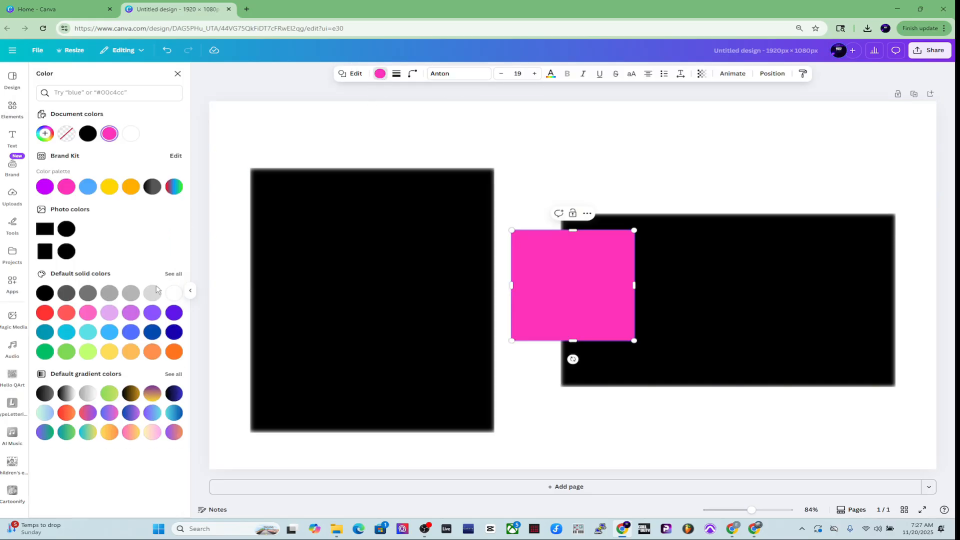
click(66, 351)
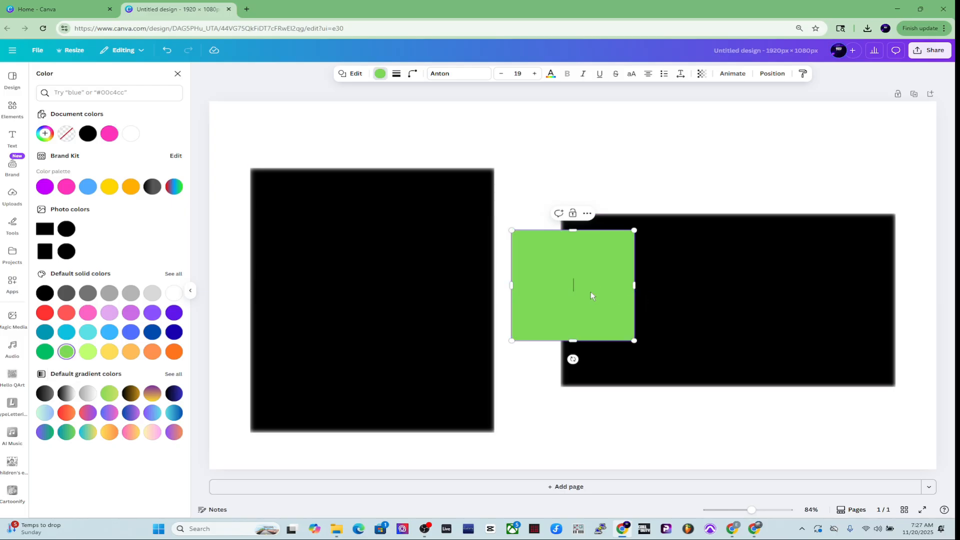
Move the green square onto the tall image and stretch it to cover the whole image
drag(574, 319, 314, 258)
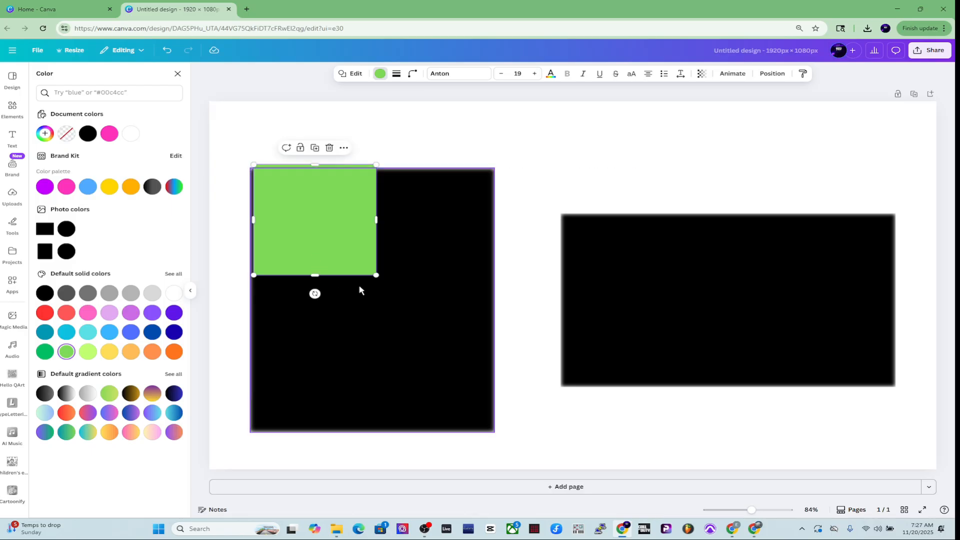
drag(375, 274, 495, 429)
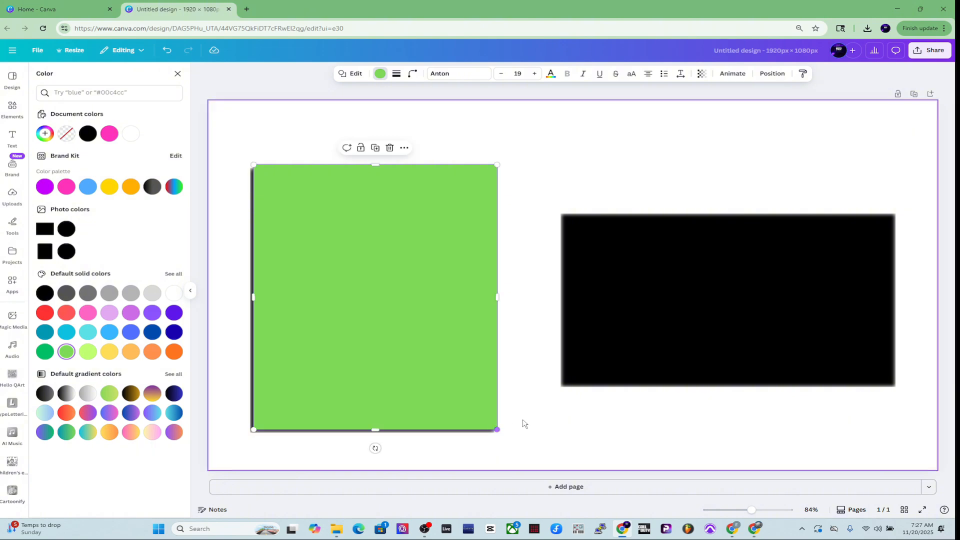
click(536, 327)
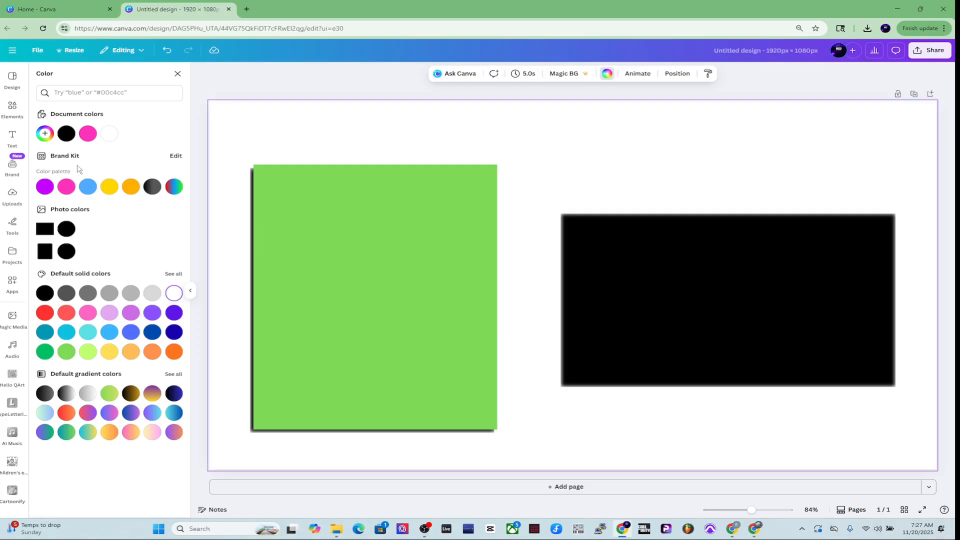
Add another green square and resize it to cover the wide image
click(13, 107)
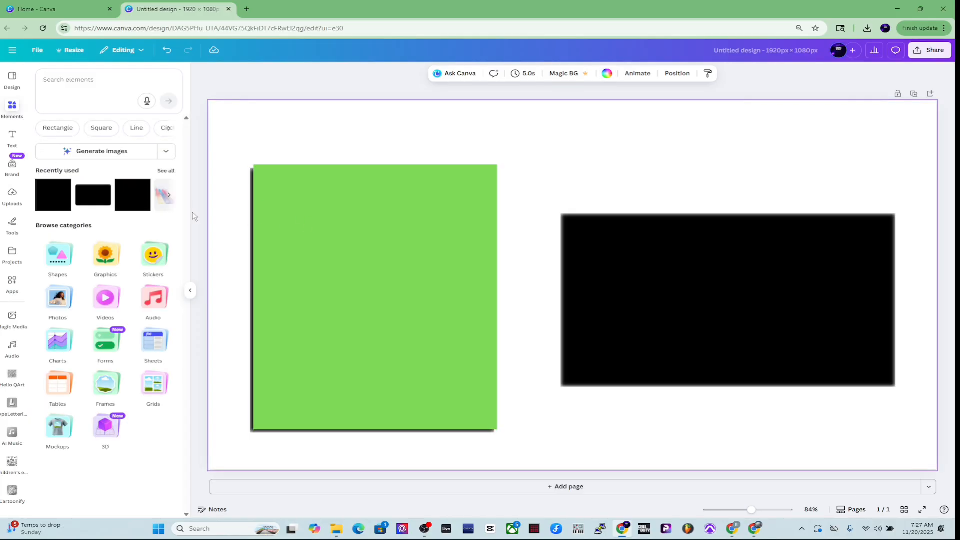
click(41, 196)
drag(568, 262, 622, 239)
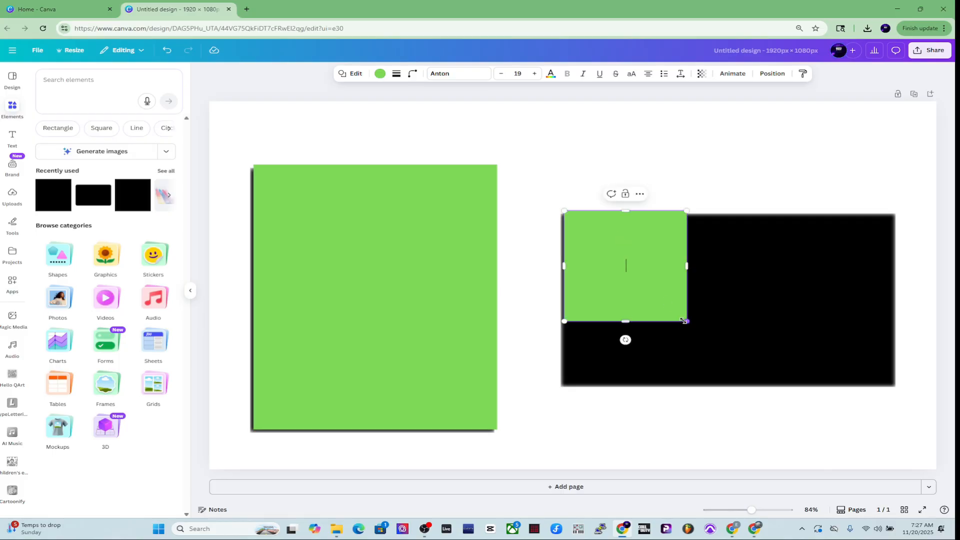
drag(686, 321, 900, 384)
Set the page background colour to orange from the brand palette
click(681, 160)
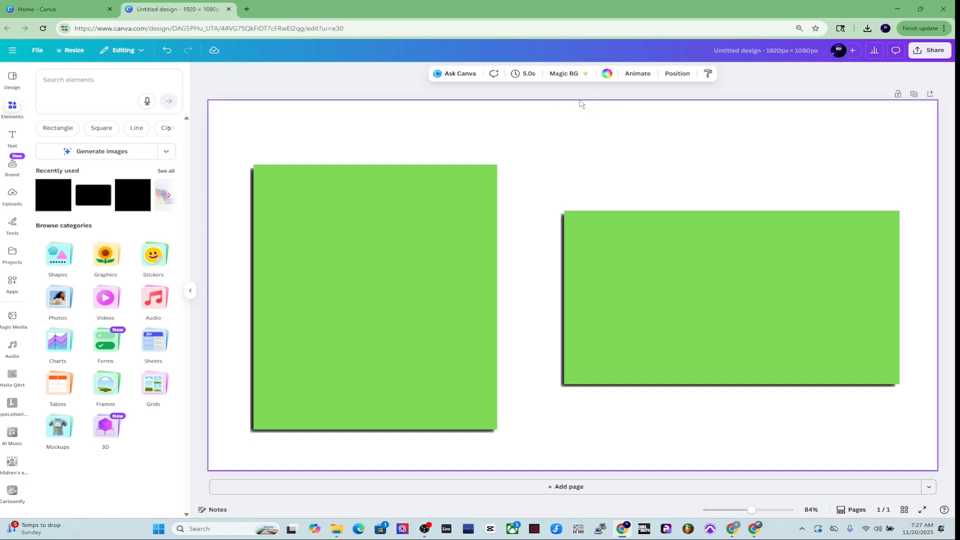
click(607, 74)
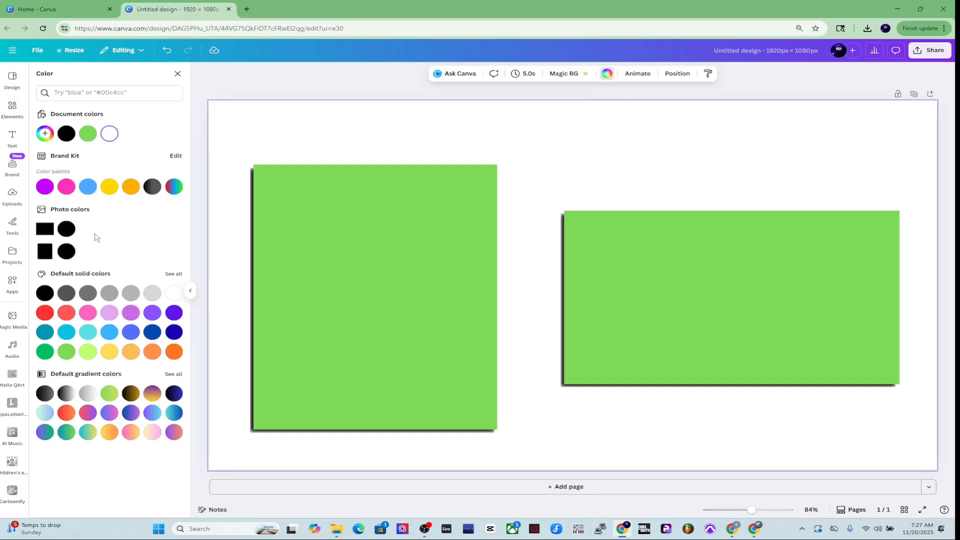
click(134, 185)
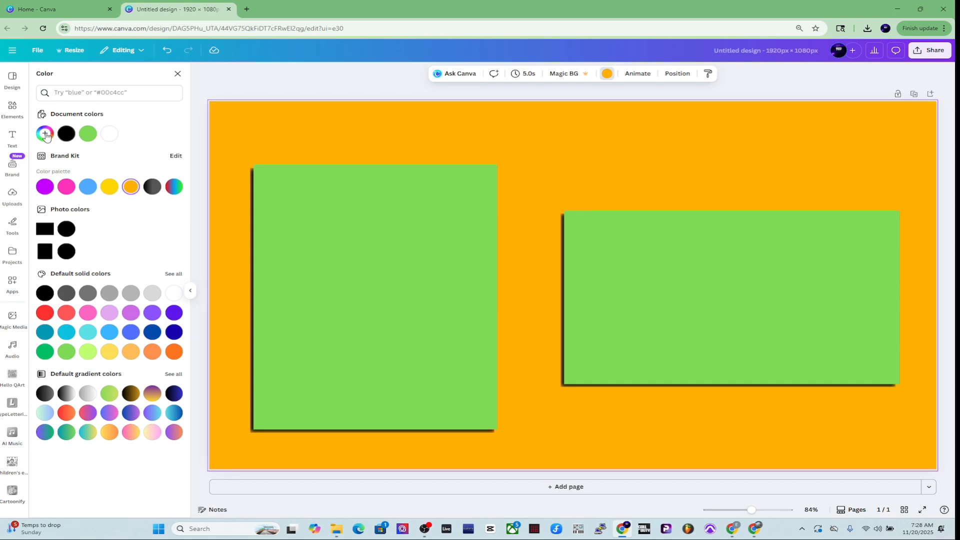
Insert the uploaded couple illustration, enlarge it toward the right of the page and send it behind the green blocks
click(12, 202)
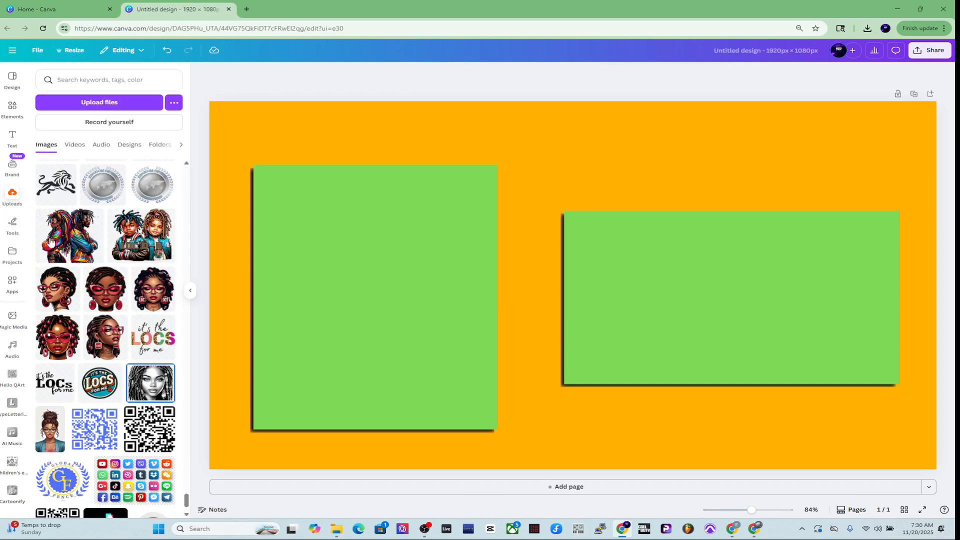
click(51, 242)
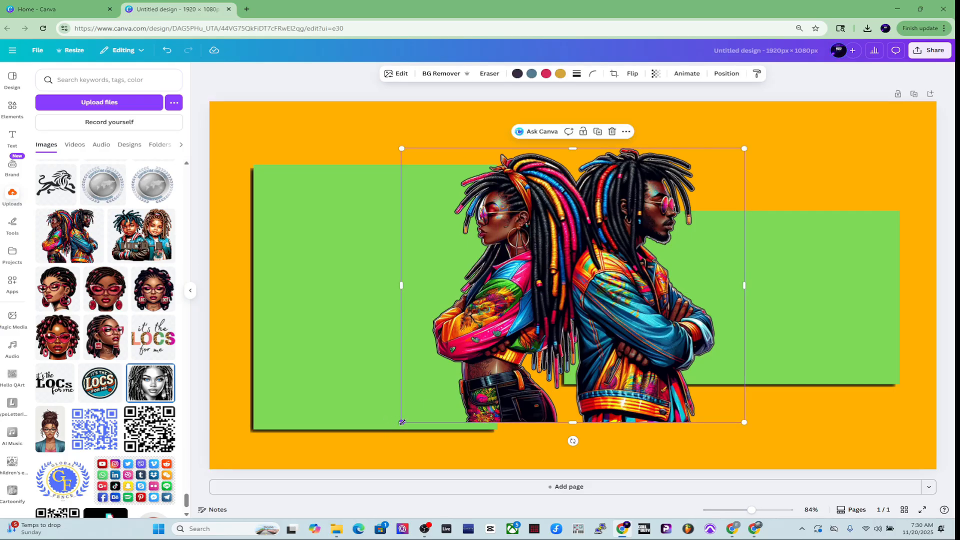
drag(402, 422, 190, 505)
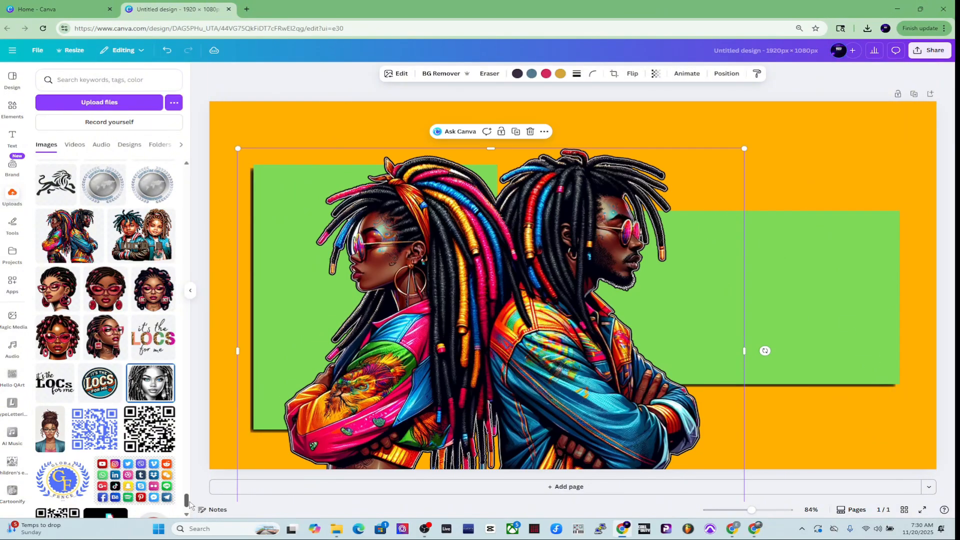
drag(391, 381, 596, 287)
key(ctrl+bracketleft)
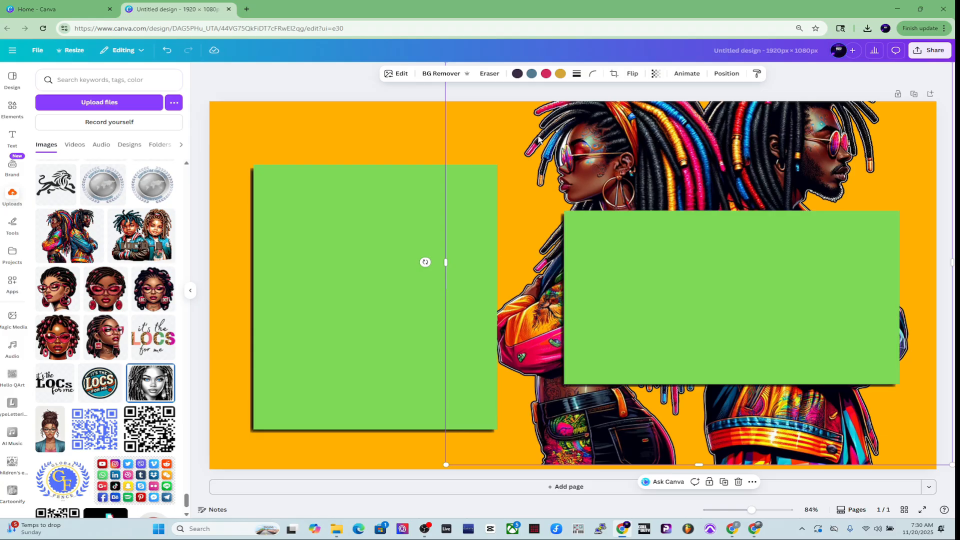
click(923, 80)
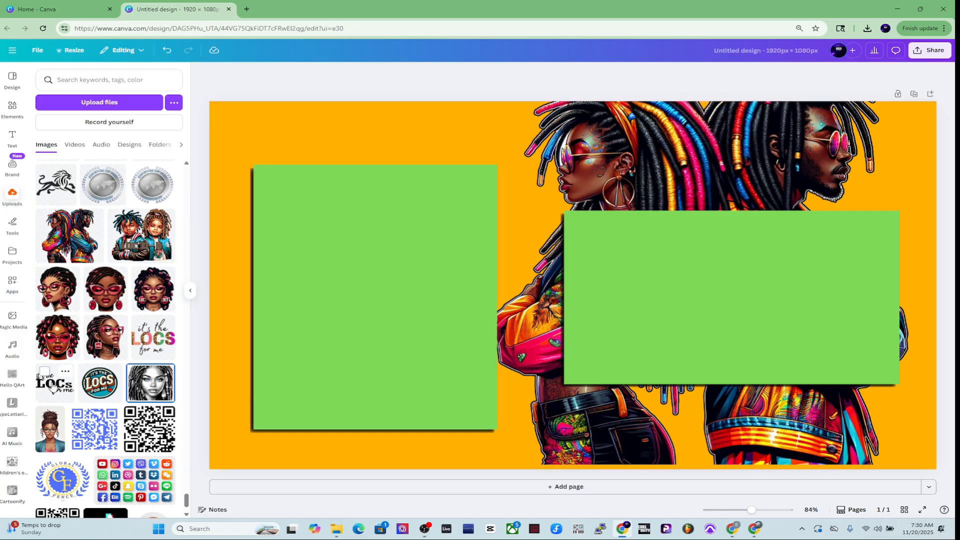
Insert the uploaded "it's the LOCs for me" logo, shrink it and place it in the top-left corner above the tall green block
click(52, 387)
drag(582, 318, 381, 213)
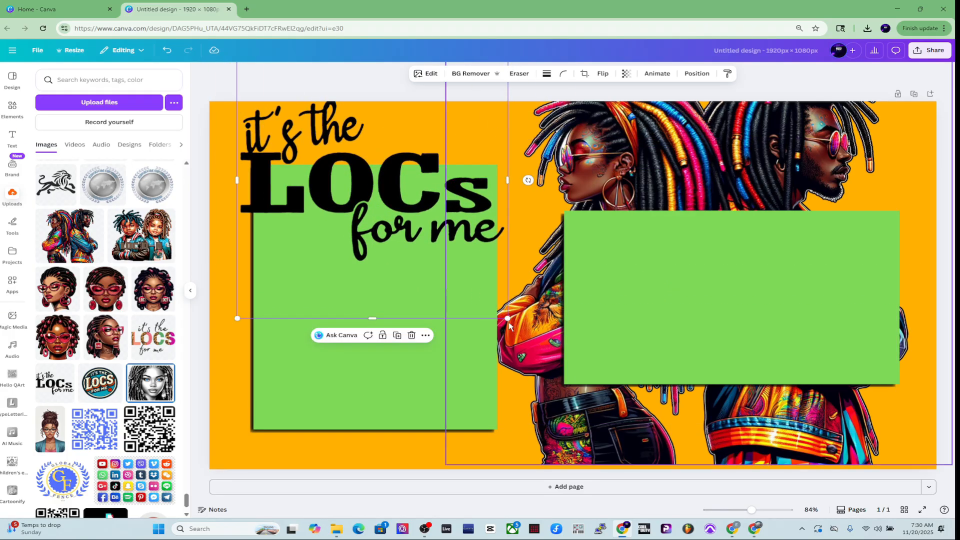
drag(507, 318, 495, 304)
drag(499, 258, 434, 95)
drag(314, 118, 365, 160)
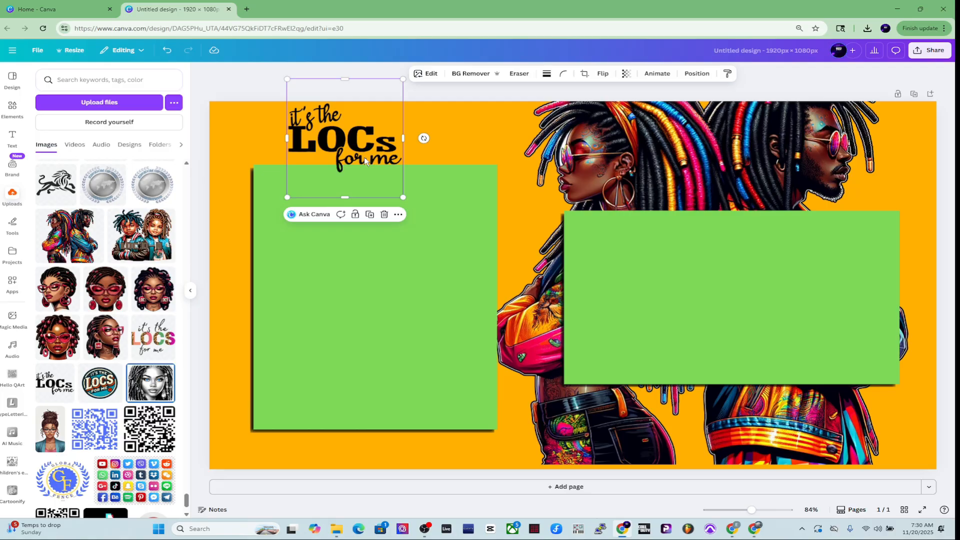
click(453, 137)
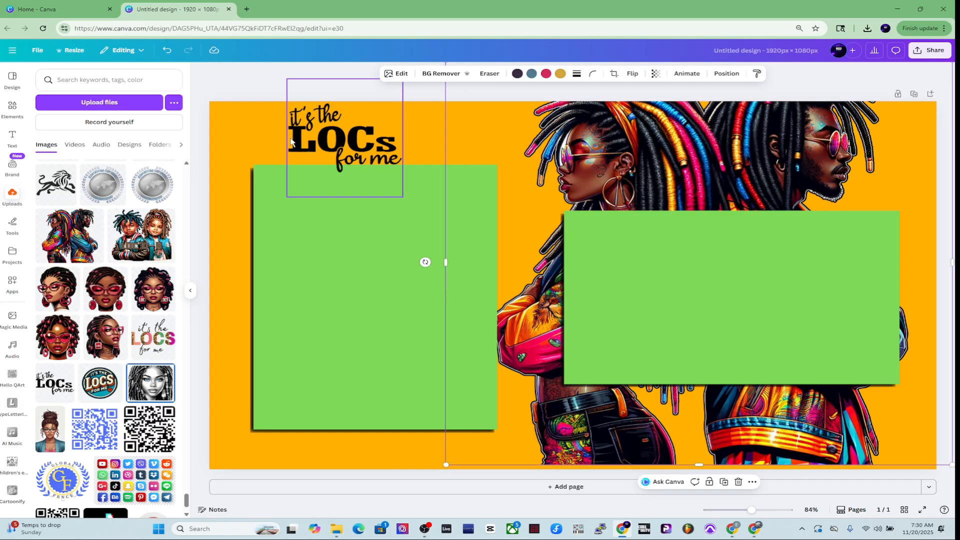
click(251, 118)
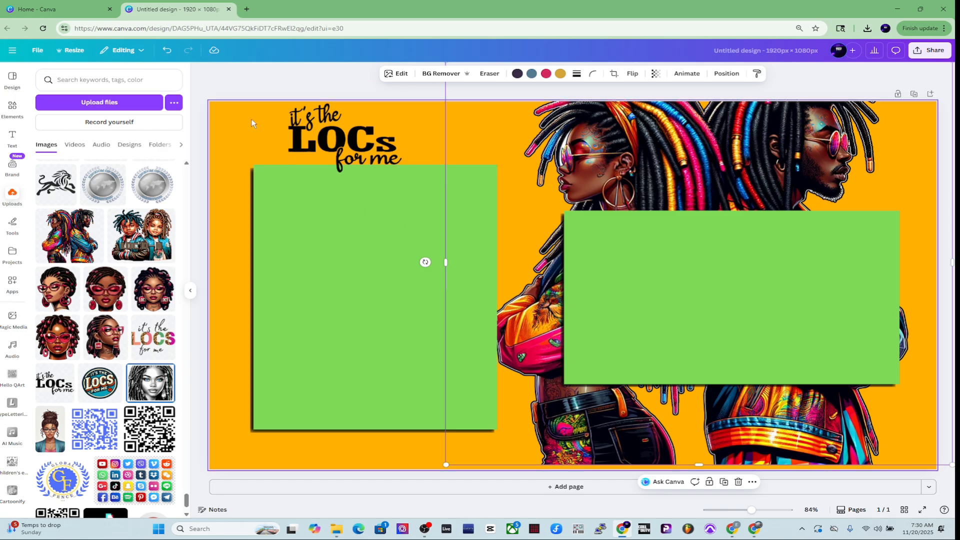
click(224, 71)
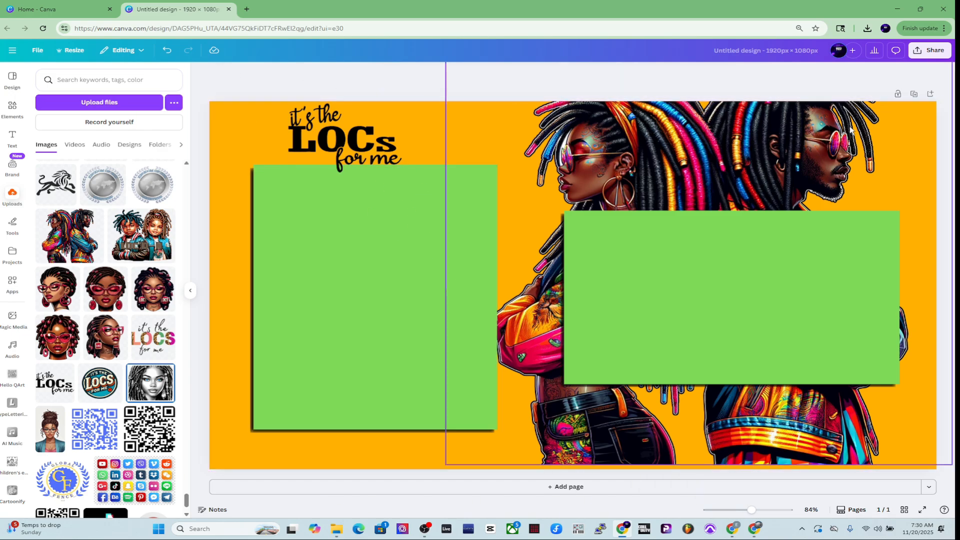
Rename the design as obs layout
click(929, 50)
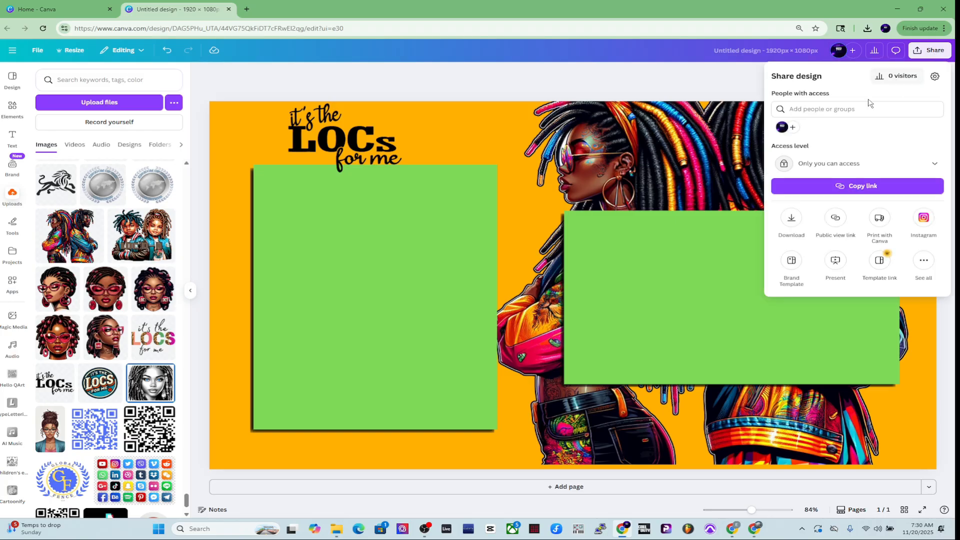
click(794, 222)
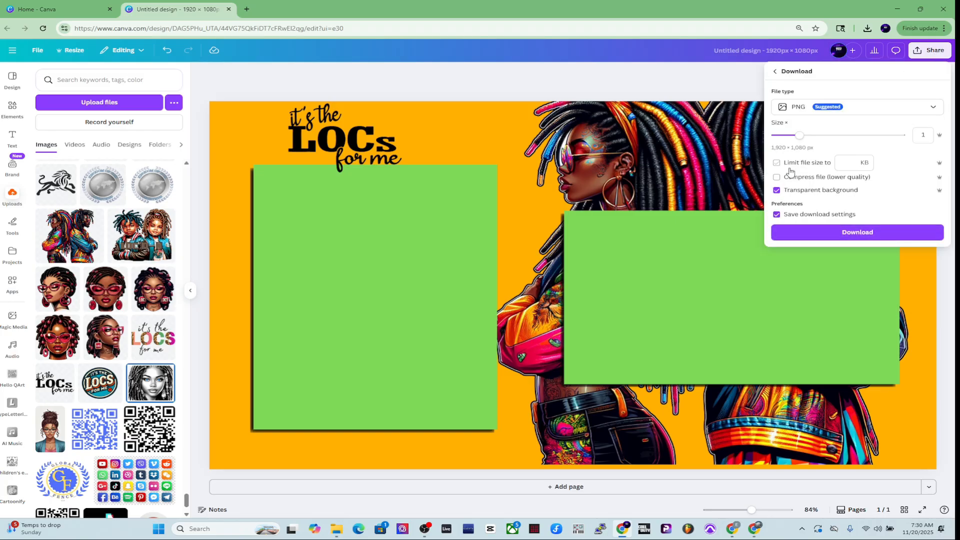
click(754, 58)
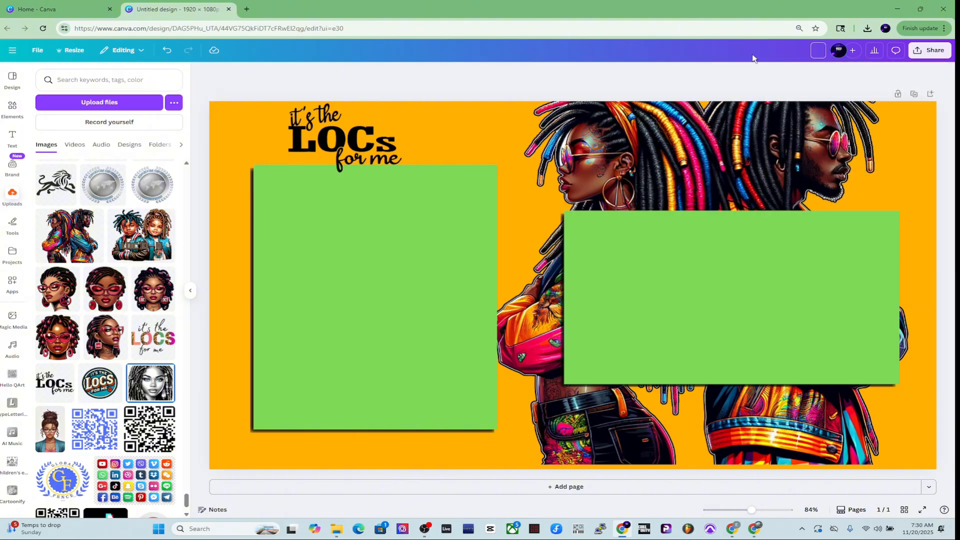
text(obs layout)
key(Return)
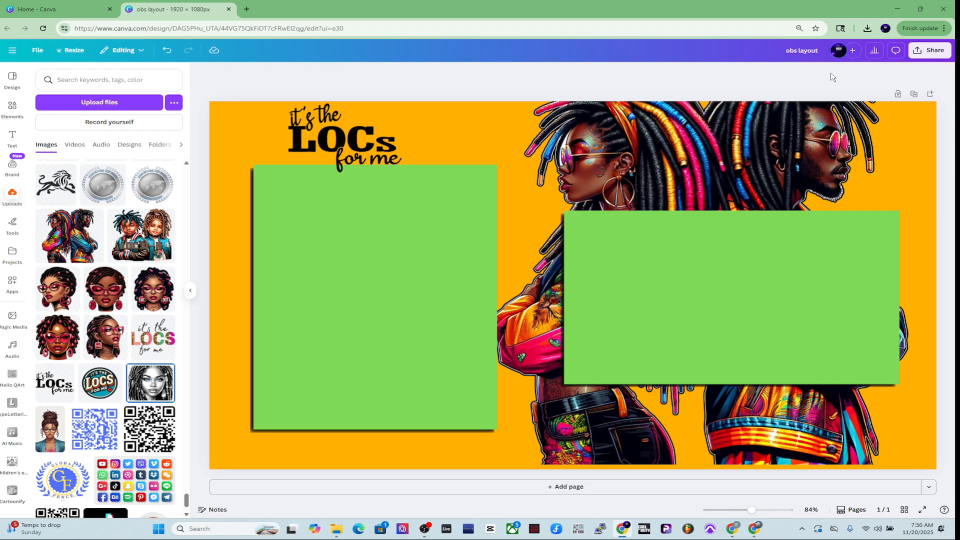
Download the design as a PNG and save it as obs layout.png in the Pictures folder
click(930, 50)
click(791, 219)
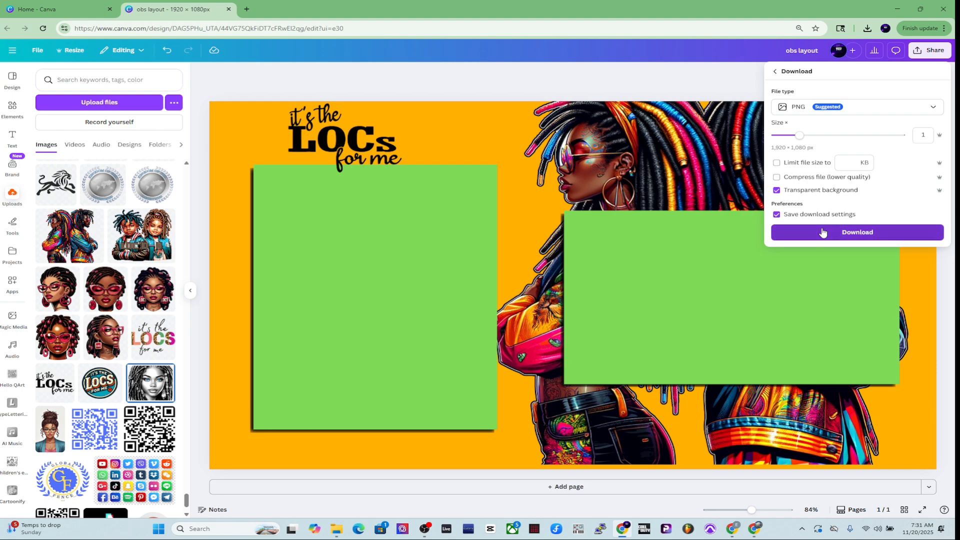
click(822, 232)
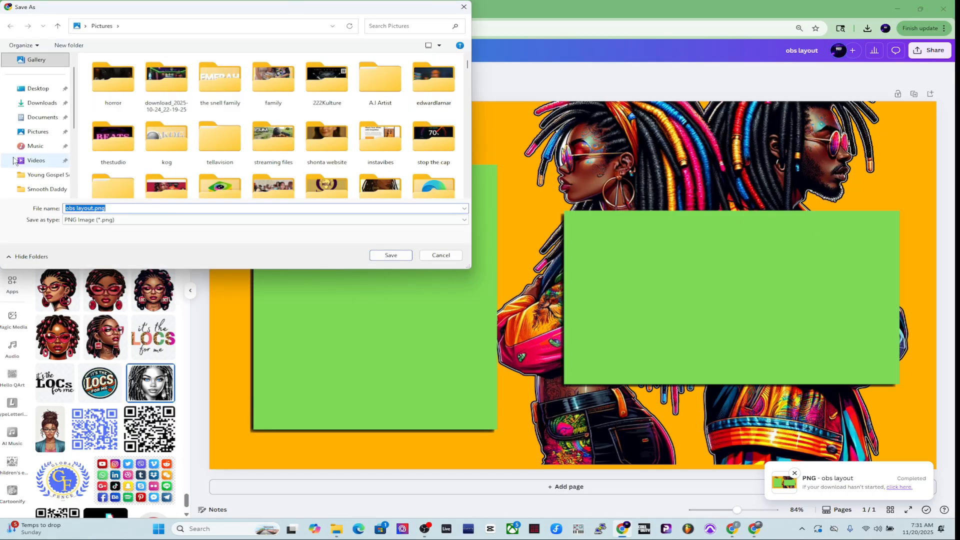
click(36, 131)
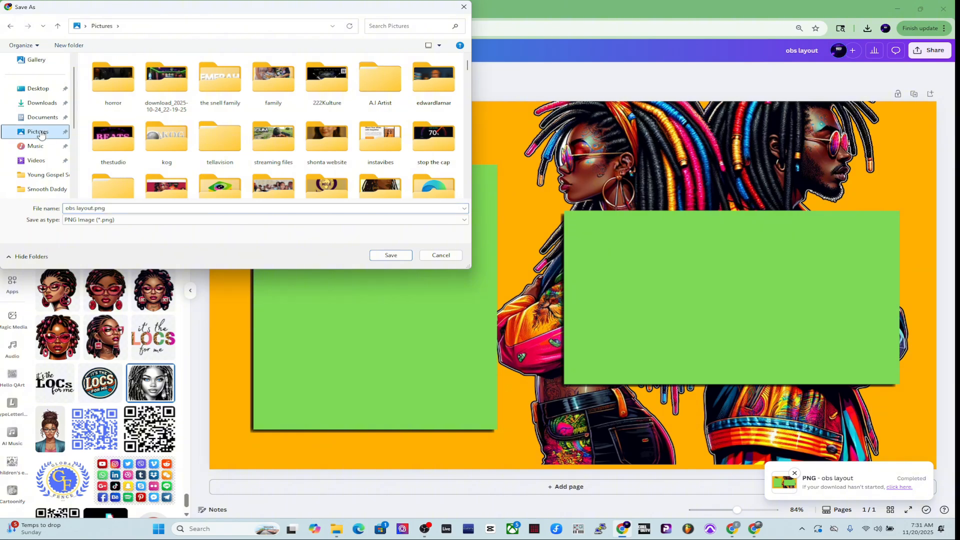
click(391, 256)
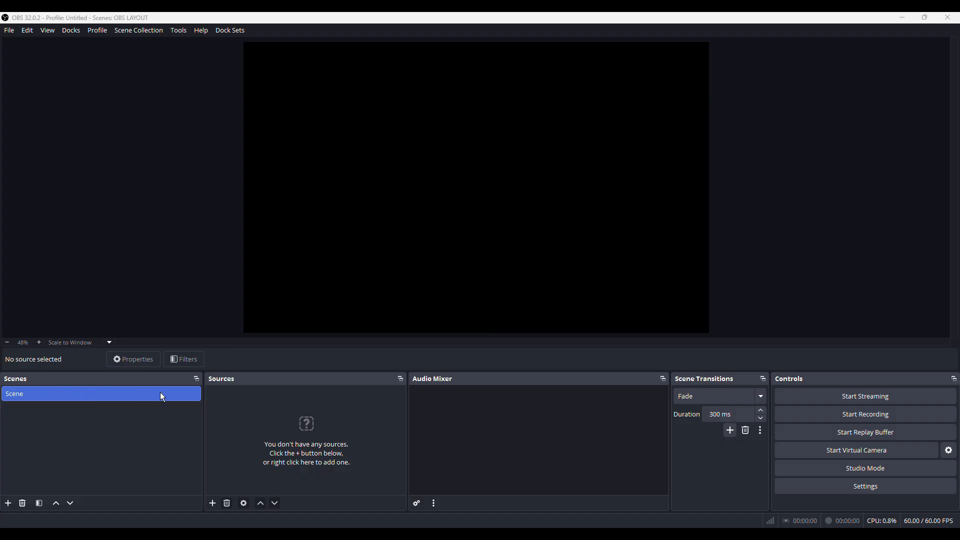
Add a new Image source to the scene named LAYOUT
click(212, 504)
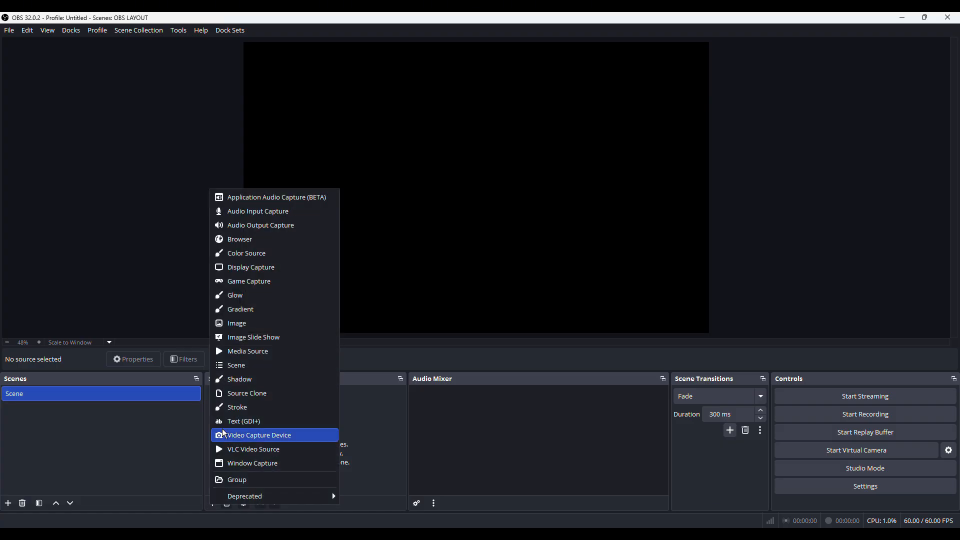
click(231, 322)
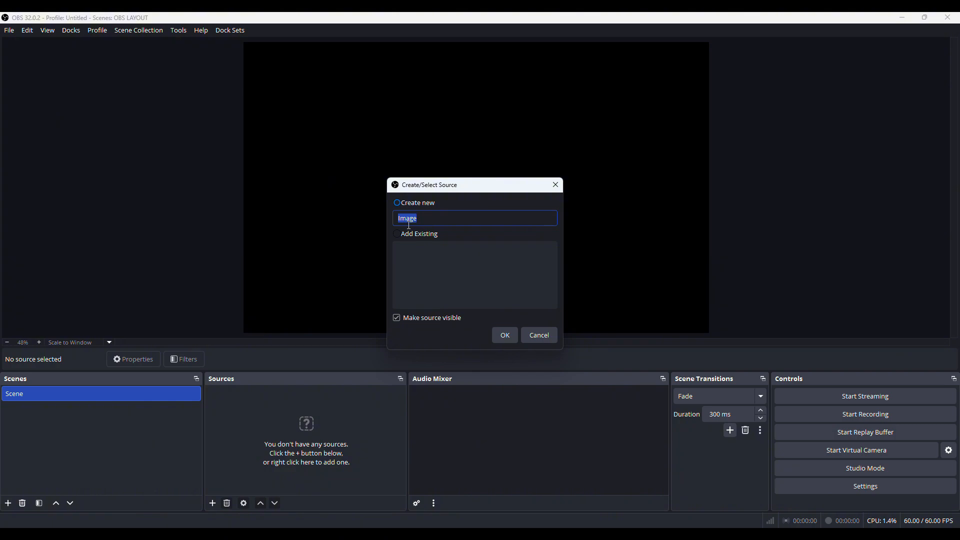
text(LAYOUT)
click(509, 329)
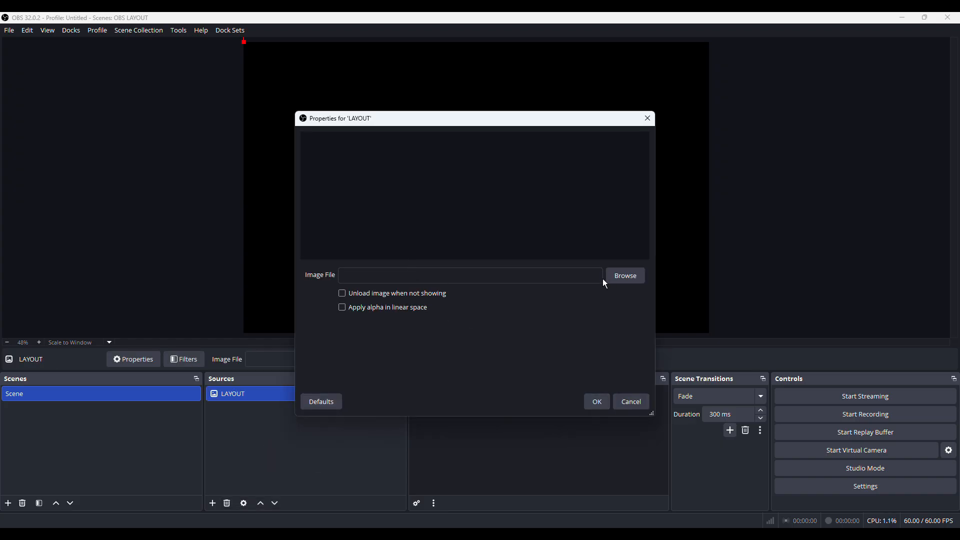
Browse to obs layout.png in Pictures as the LAYOUT image file, confirm, and nudge the image down on the canvas
click(626, 276)
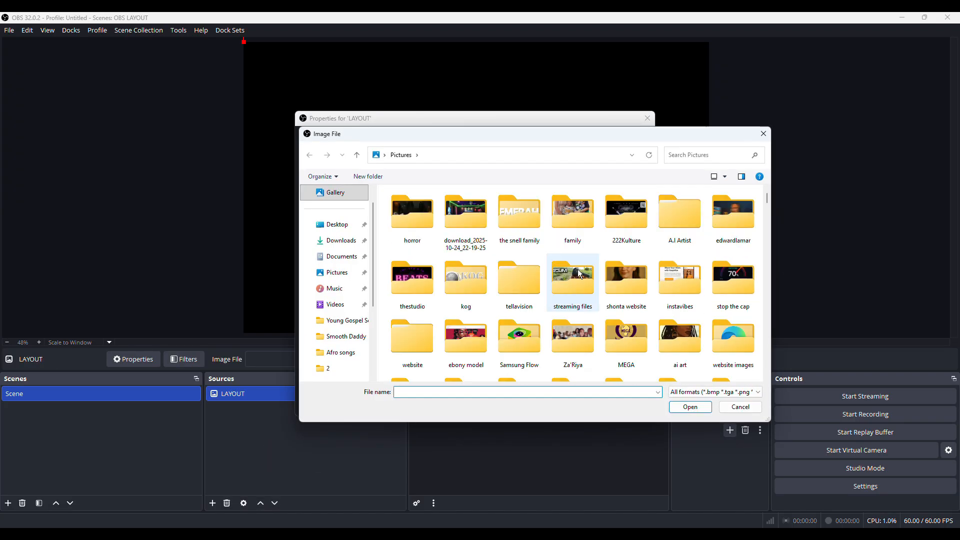
scroll(529, 270, down, 5)
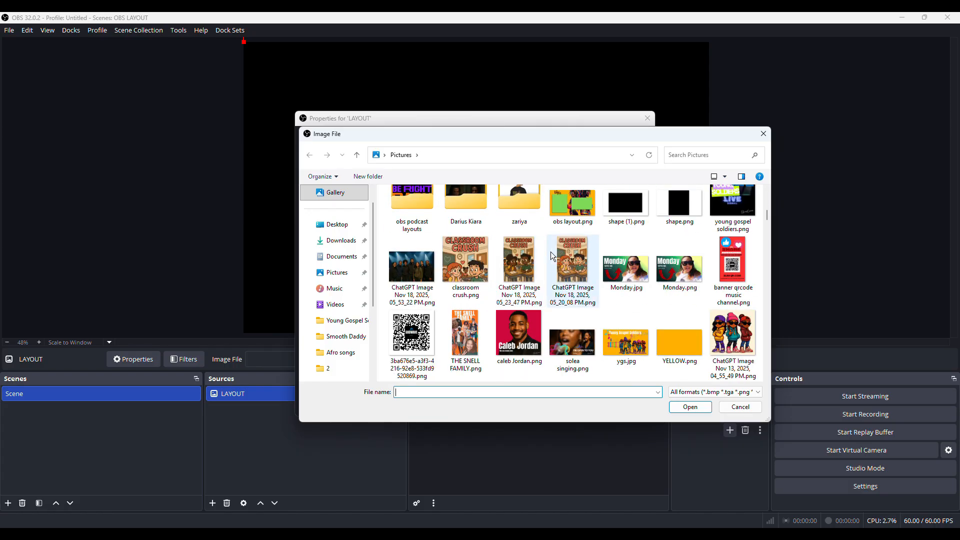
scroll(550, 250, up, 3)
double_click(566, 331)
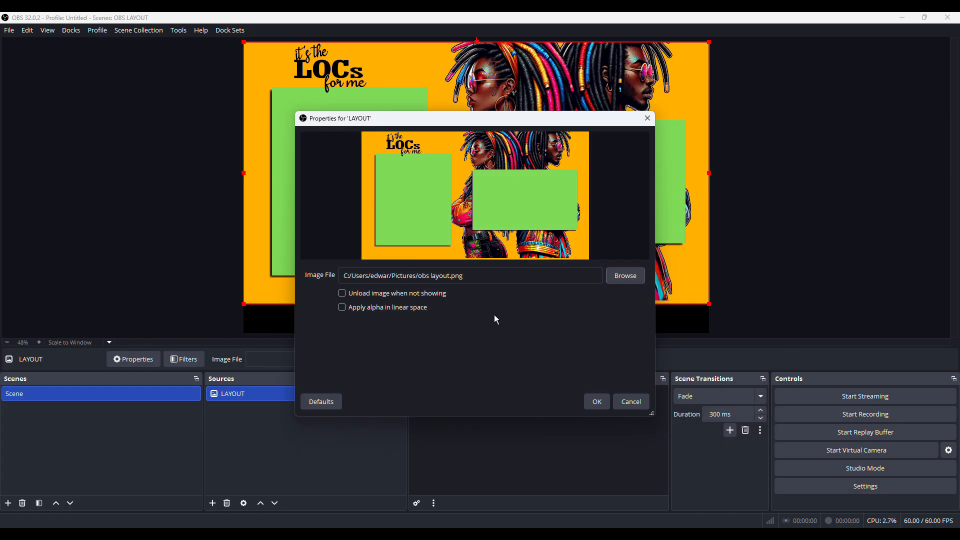
click(596, 403)
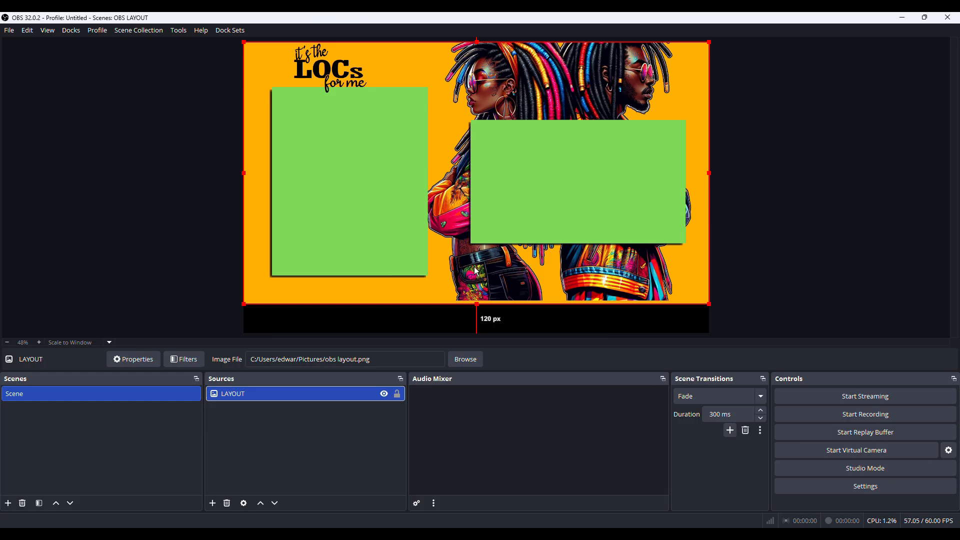
drag(476, 272, 468, 289)
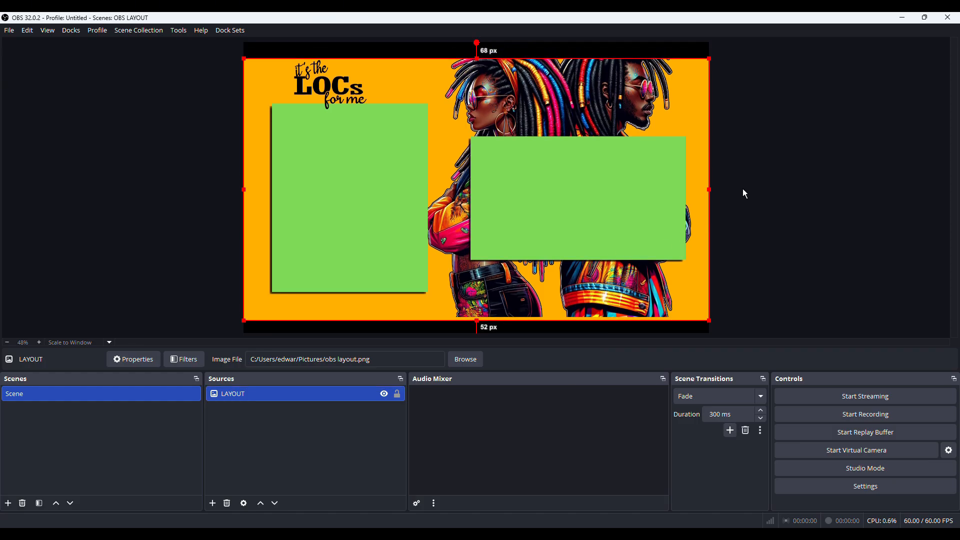
click(790, 243)
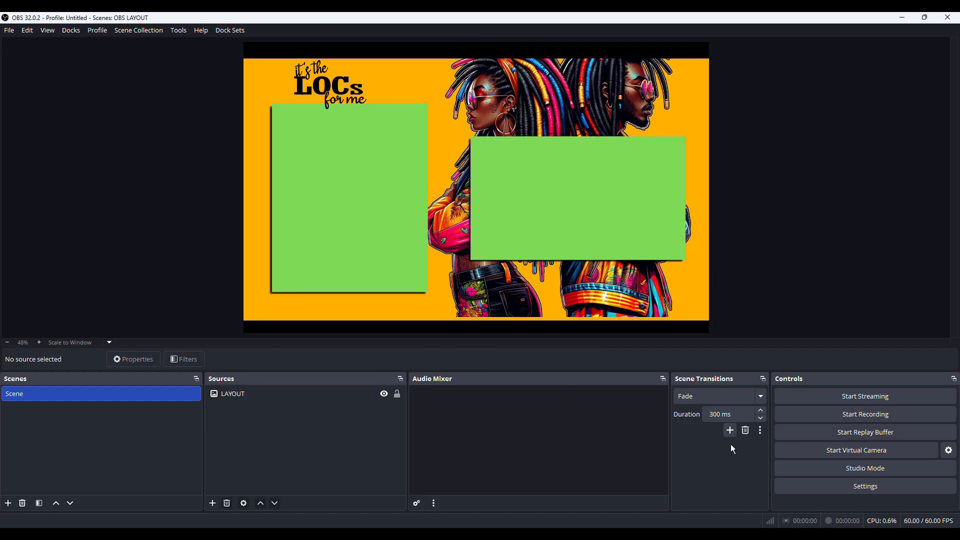
Set the base canvas resolution to 1920x1080 in the video settings and apply it
click(835, 486)
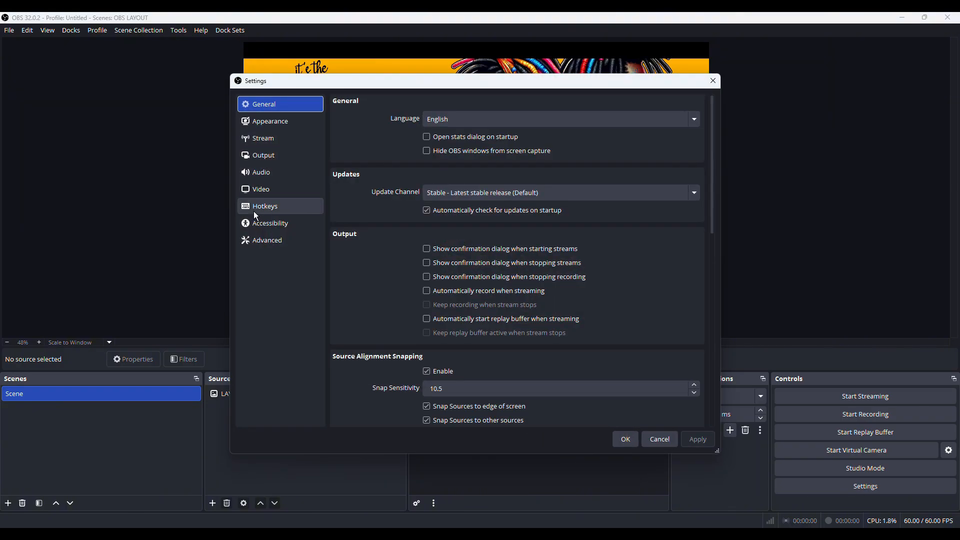
click(275, 191)
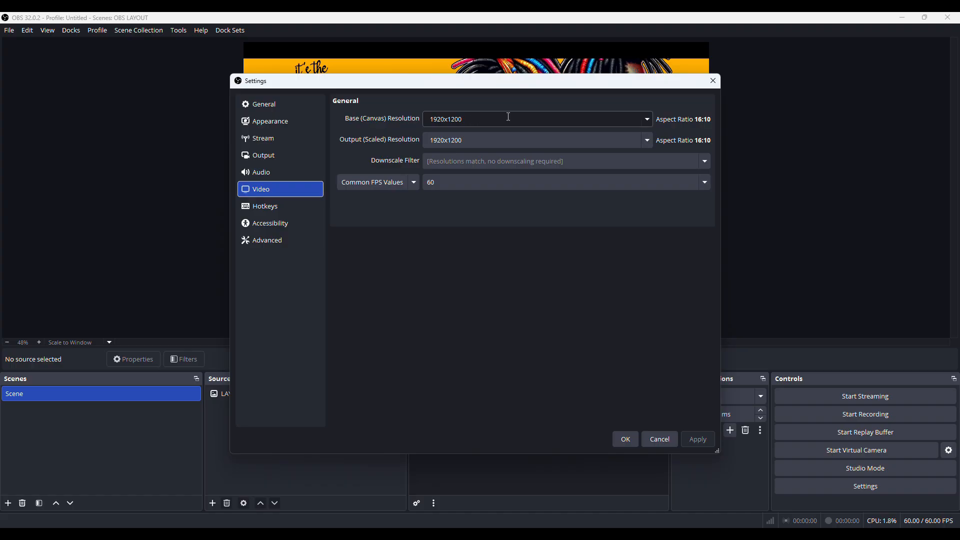
click(648, 119)
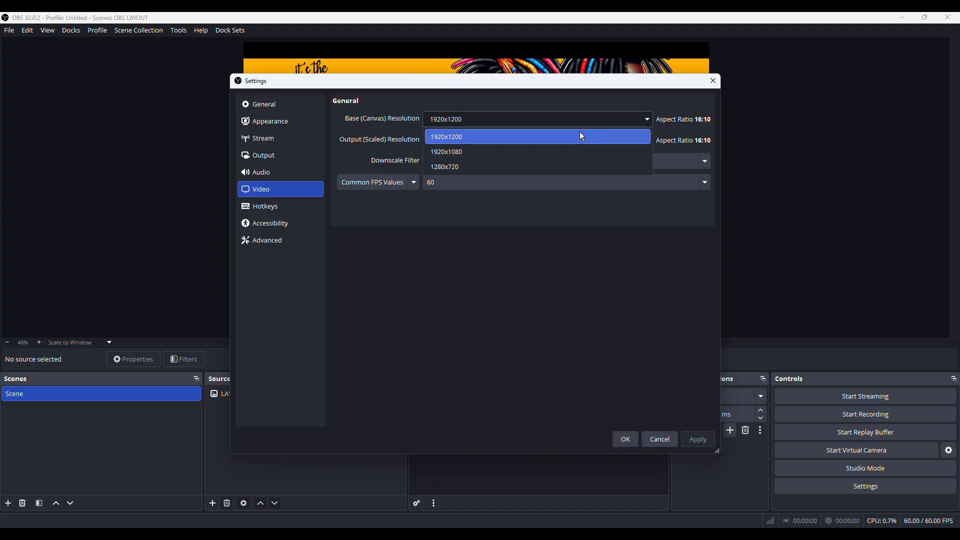
click(534, 149)
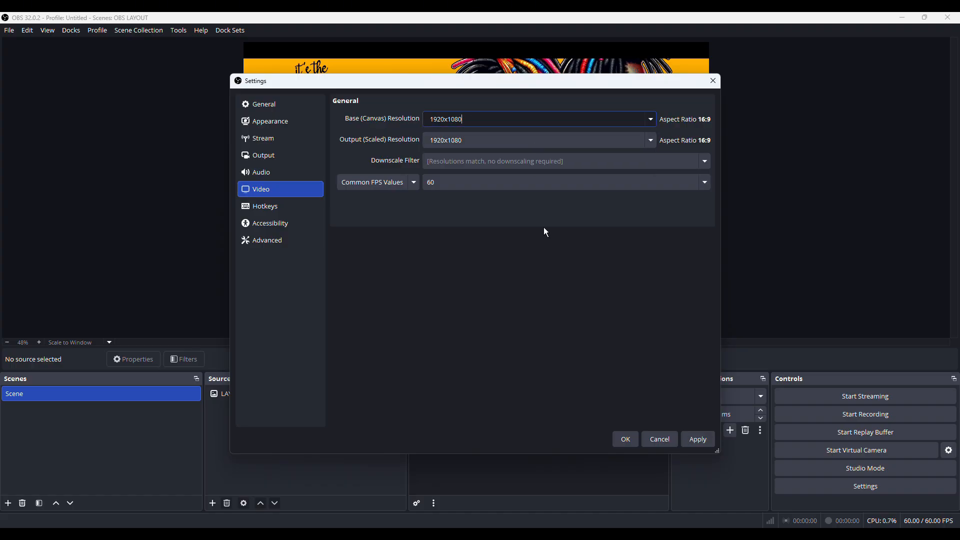
click(694, 438)
click(624, 438)
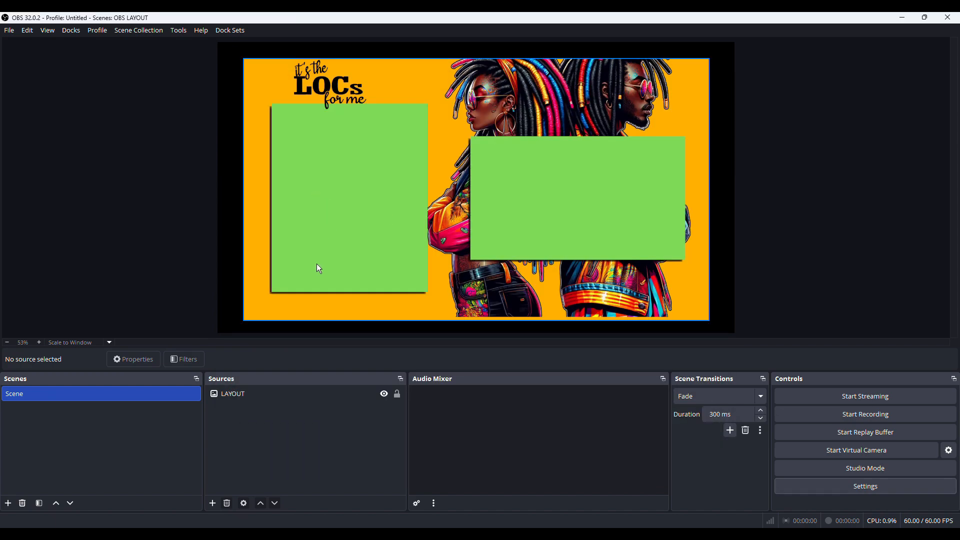
Resize the LAYOUT image by its corners so it fills the whole canvas
click(250, 321)
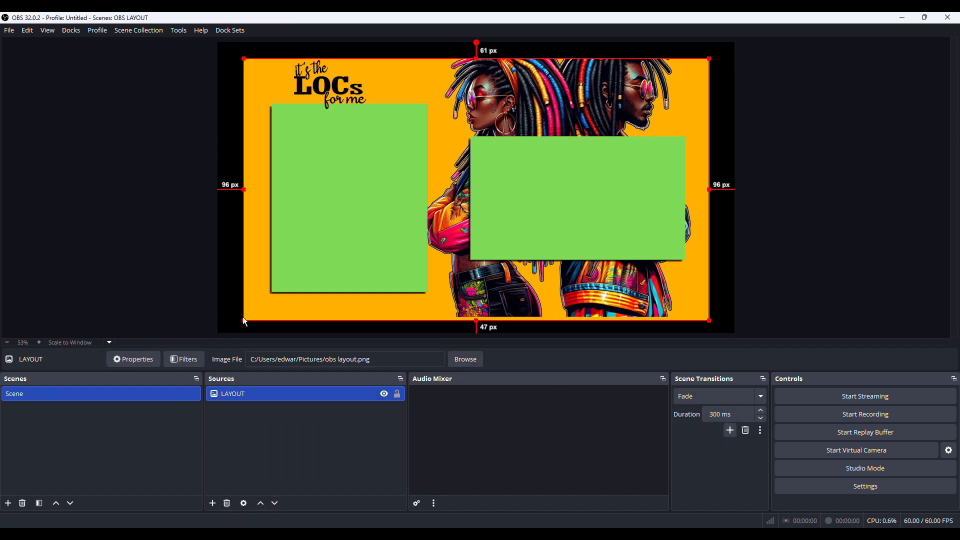
drag(243, 319, 241, 286)
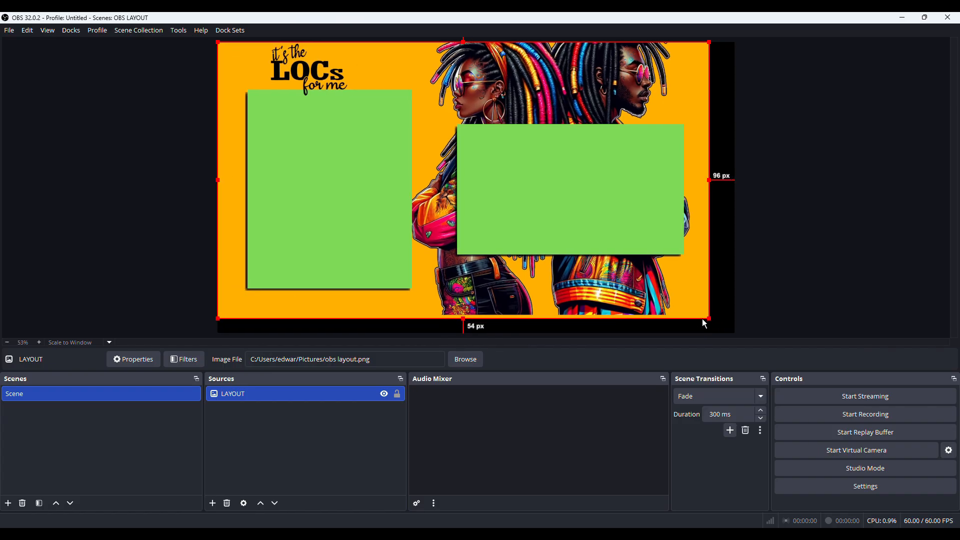
drag(709, 318, 734, 332)
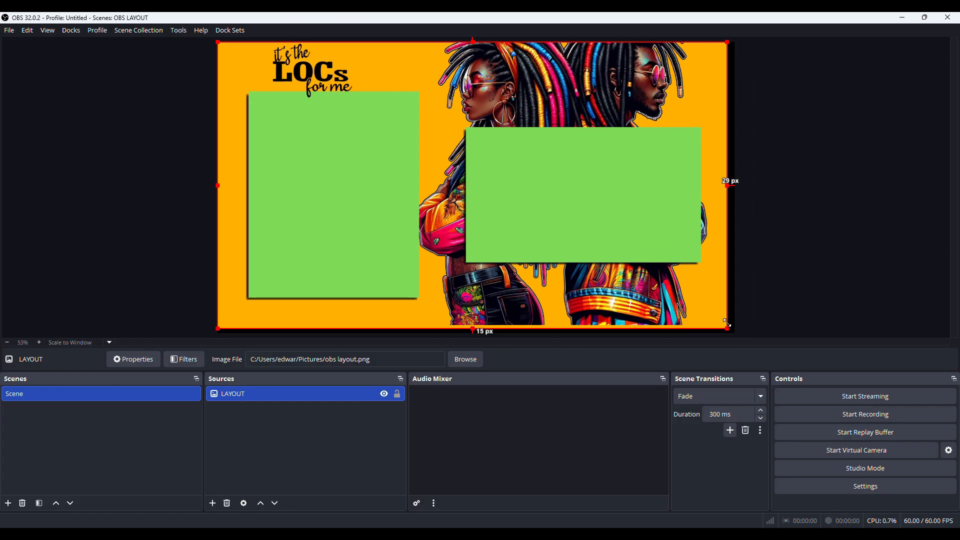
click(818, 326)
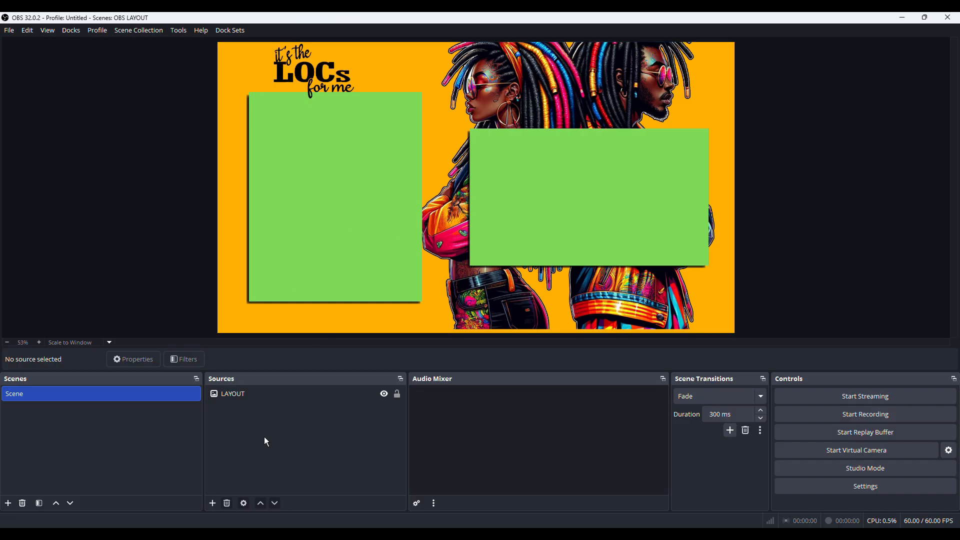
Lock the LAYOUT source and open its filters window
click(213, 503)
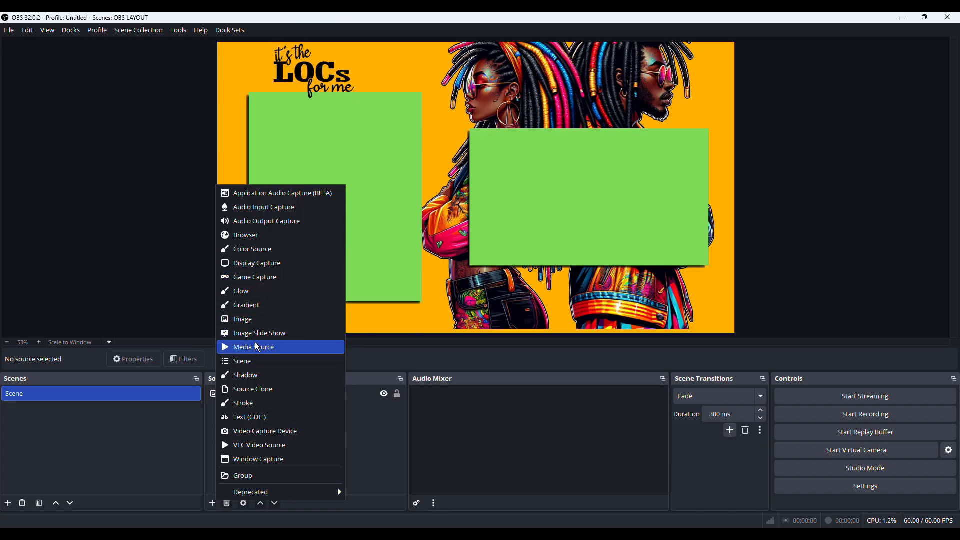
click(398, 394)
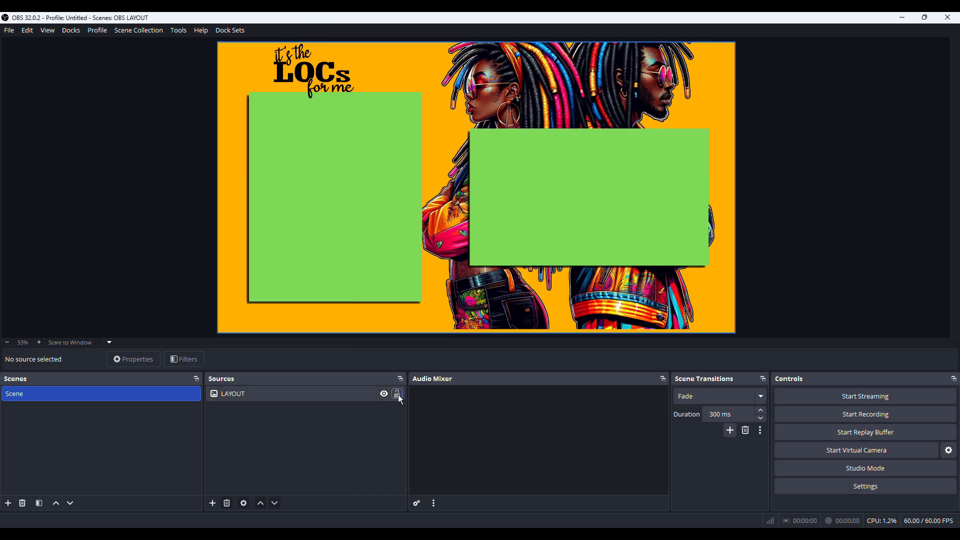
right_click(286, 394)
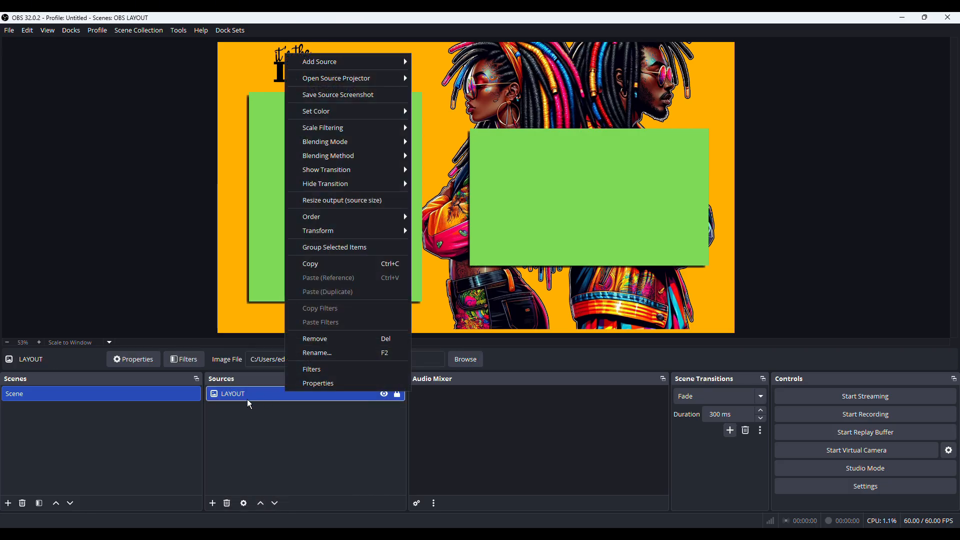
click(311, 370)
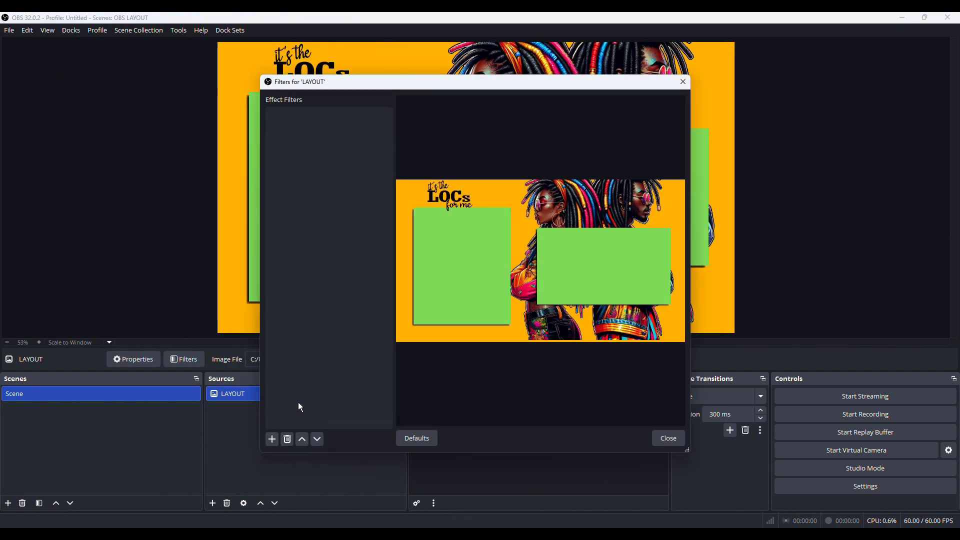
Add a Chroma Key filter with the Green key colour to the LAYOUT source and close the filters window
click(272, 440)
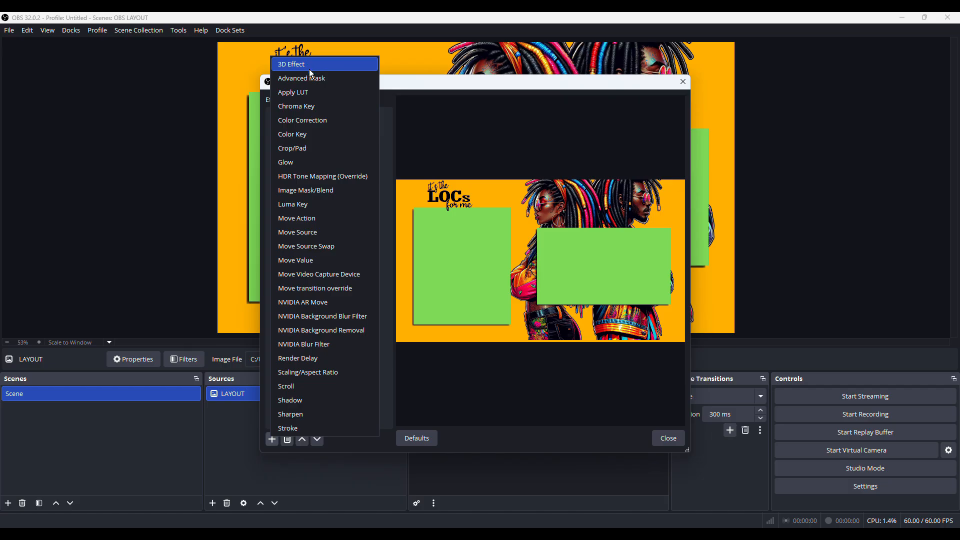
click(307, 108)
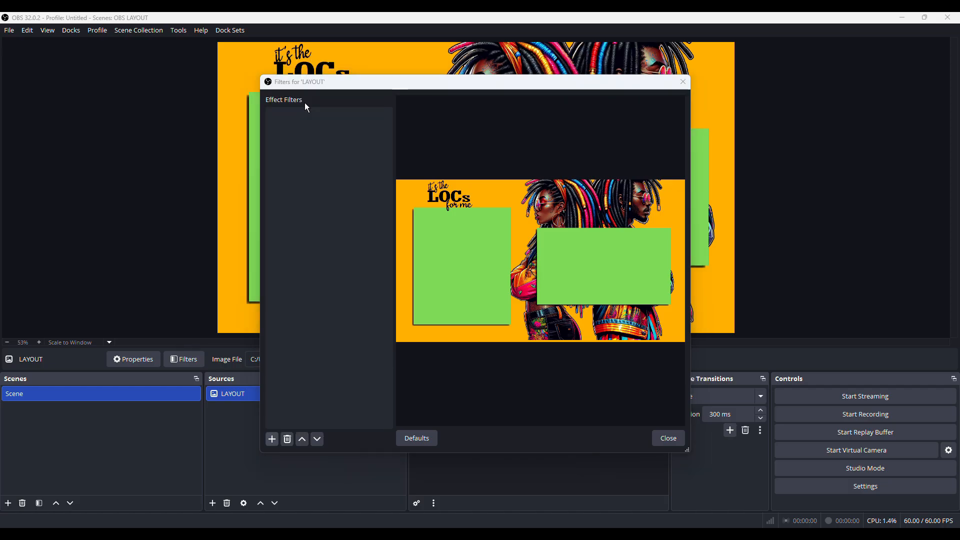
click(449, 284)
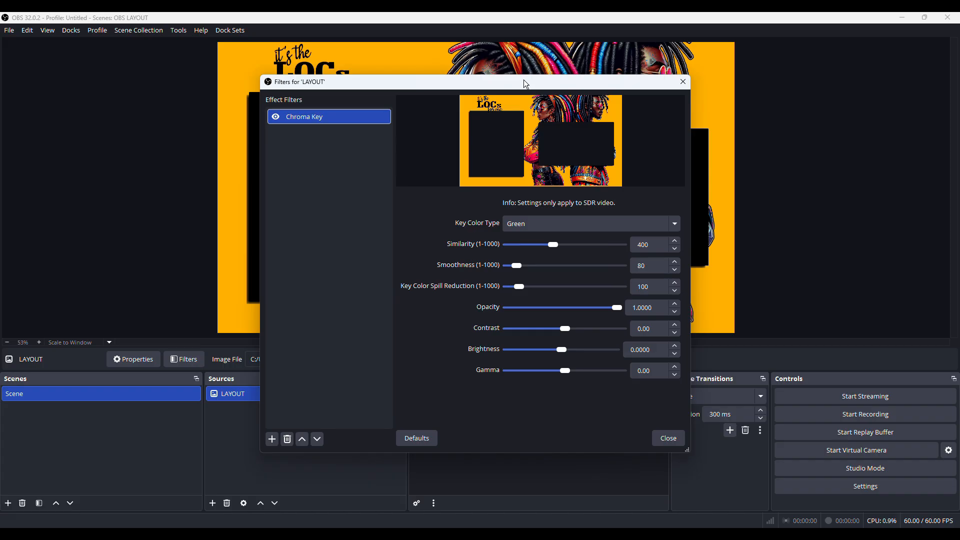
drag(524, 79, 708, 133)
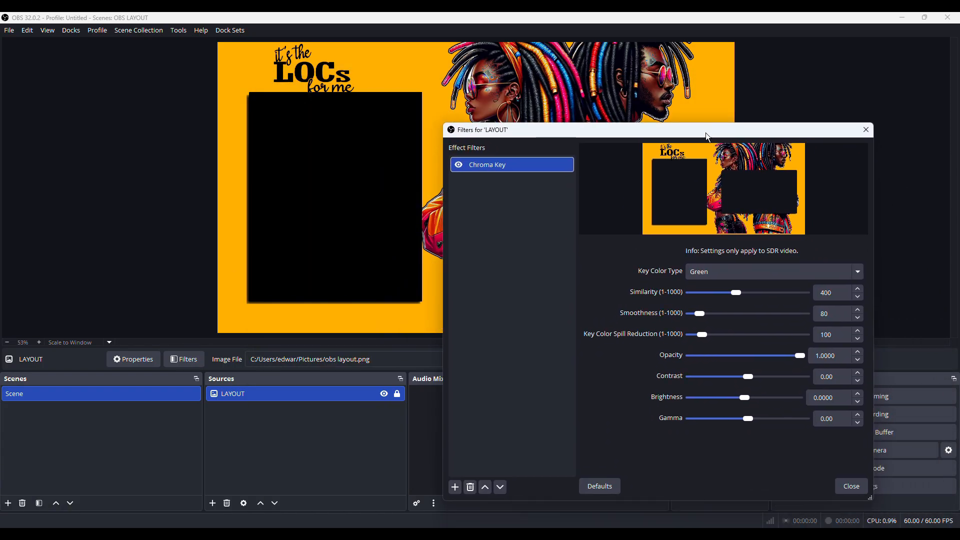
click(851, 487)
Add a Video Capture Device source using the OBSBOT Tiny 2 StreamCamera
click(283, 425)
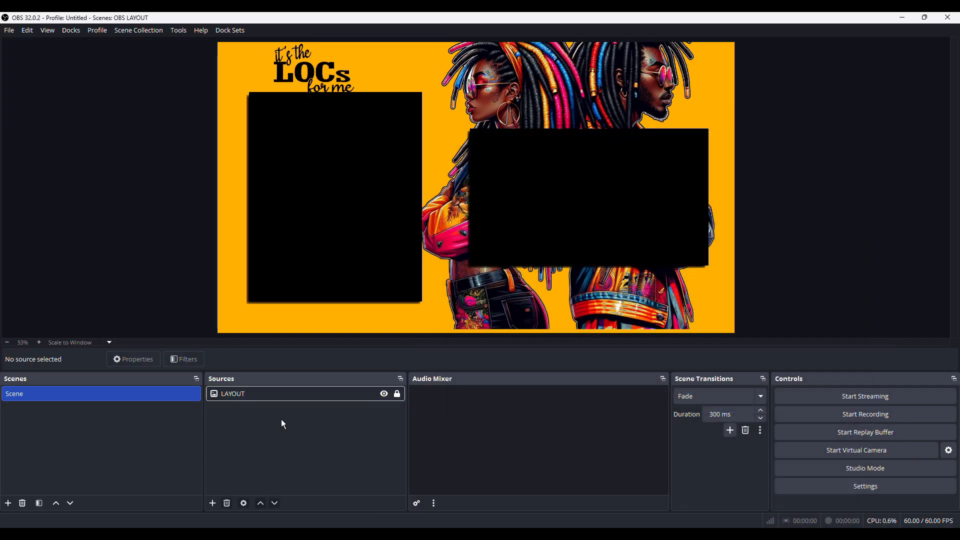
click(213, 503)
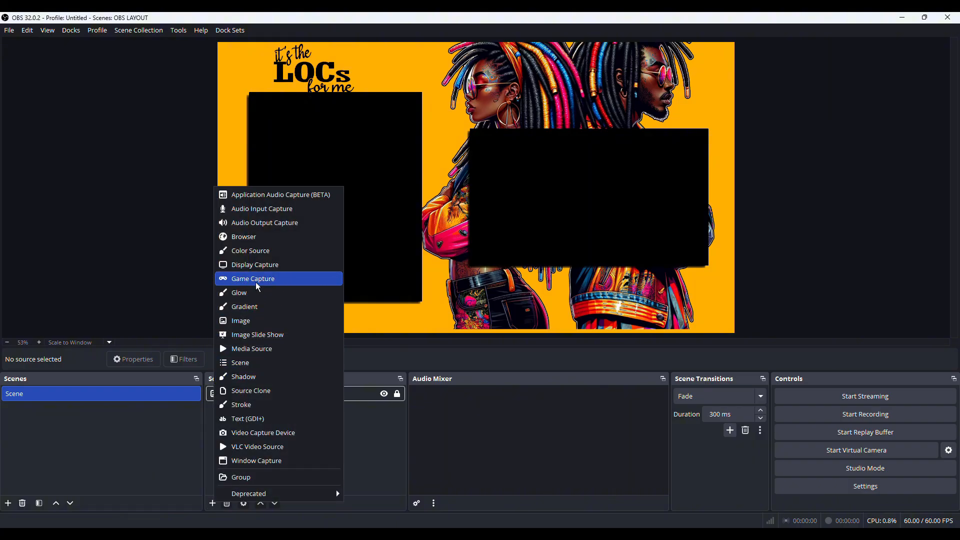
click(262, 433)
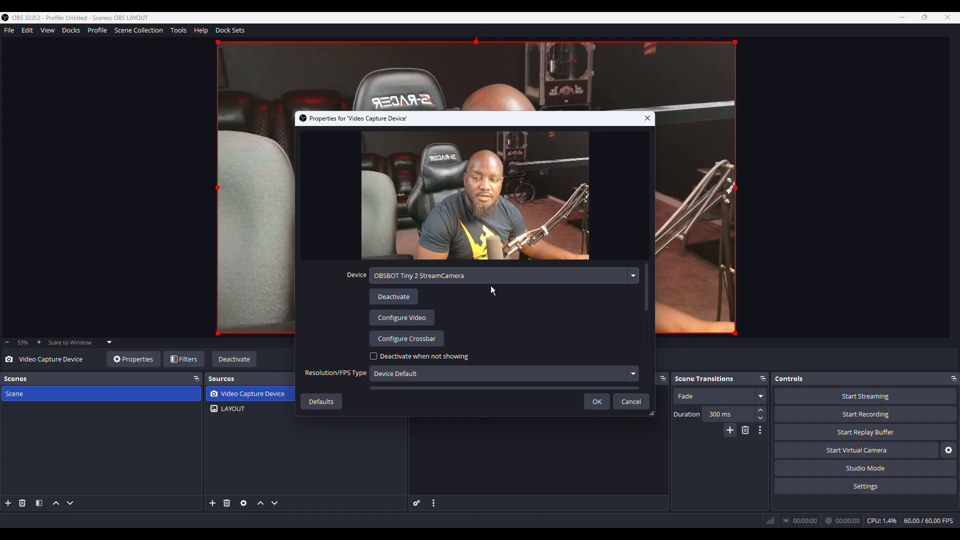
click(454, 277)
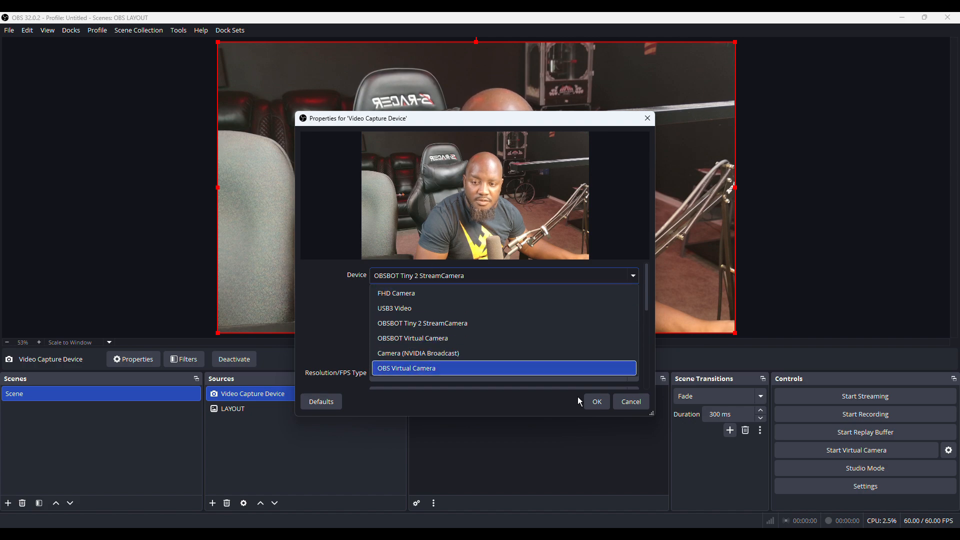
click(598, 401)
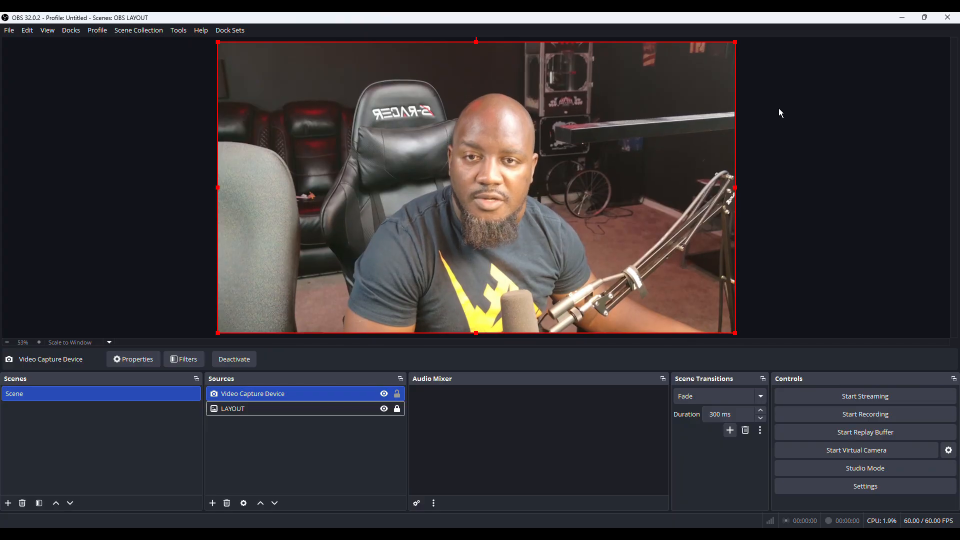
Shrink the webcam over the right placeholder block and move it below LAYOUT in the source order
click(778, 109)
click(713, 58)
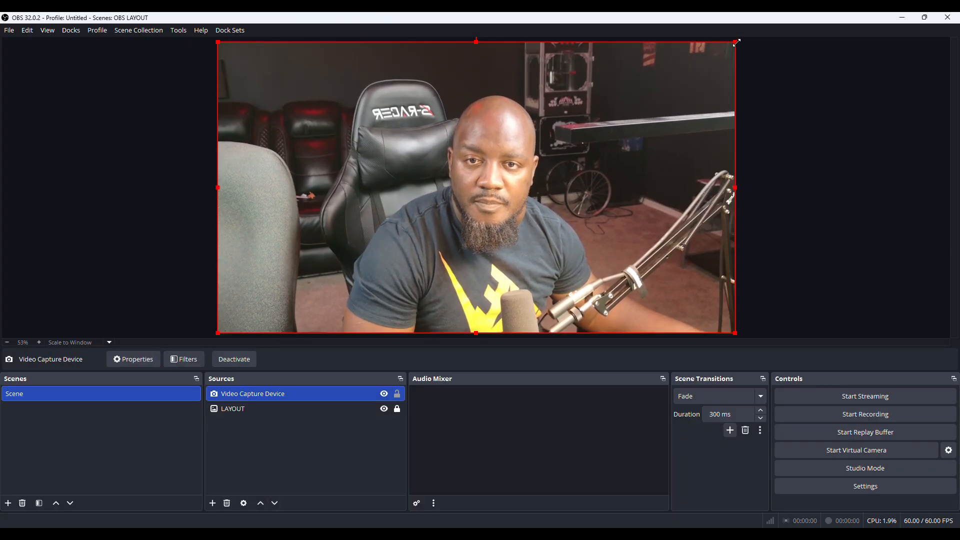
drag(736, 43, 439, 206)
drag(331, 248, 583, 168)
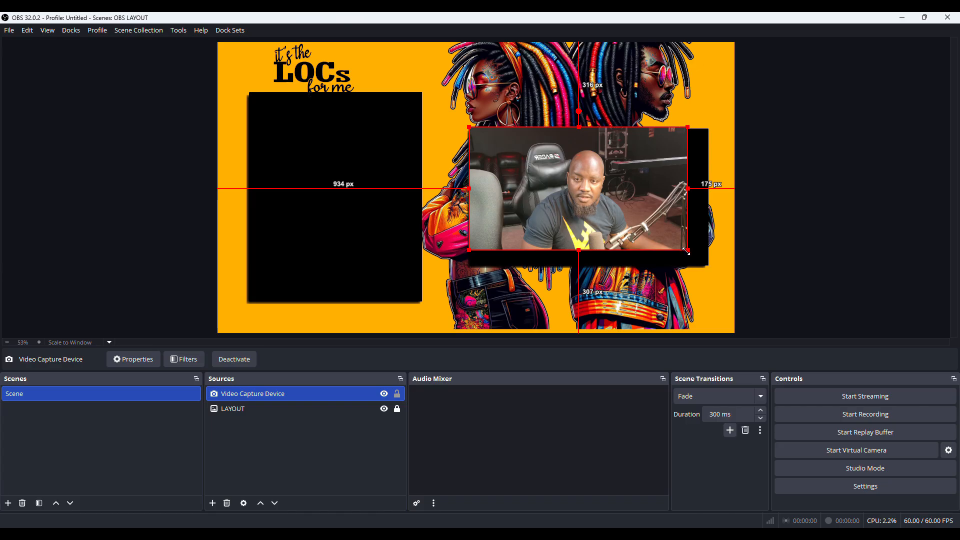
drag(686, 250, 696, 261)
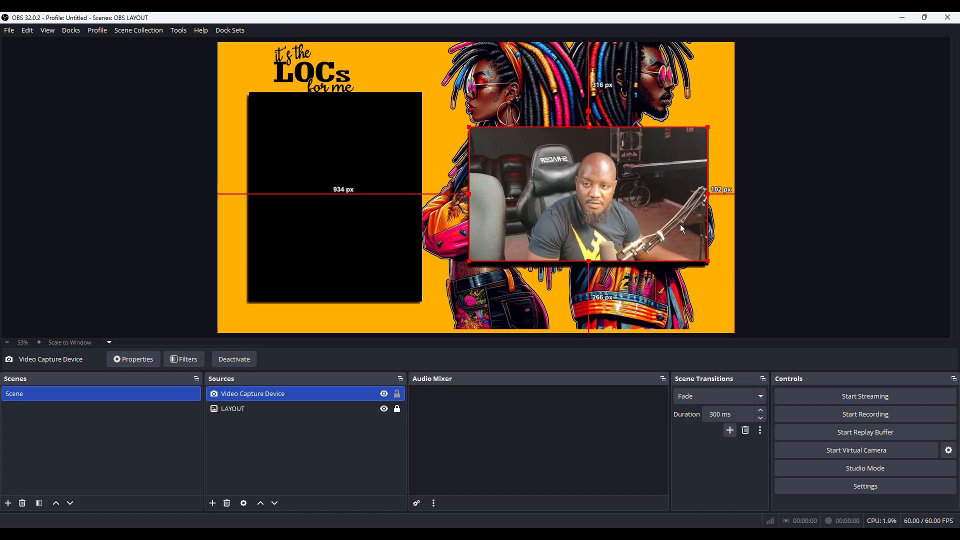
drag(679, 224, 680, 228)
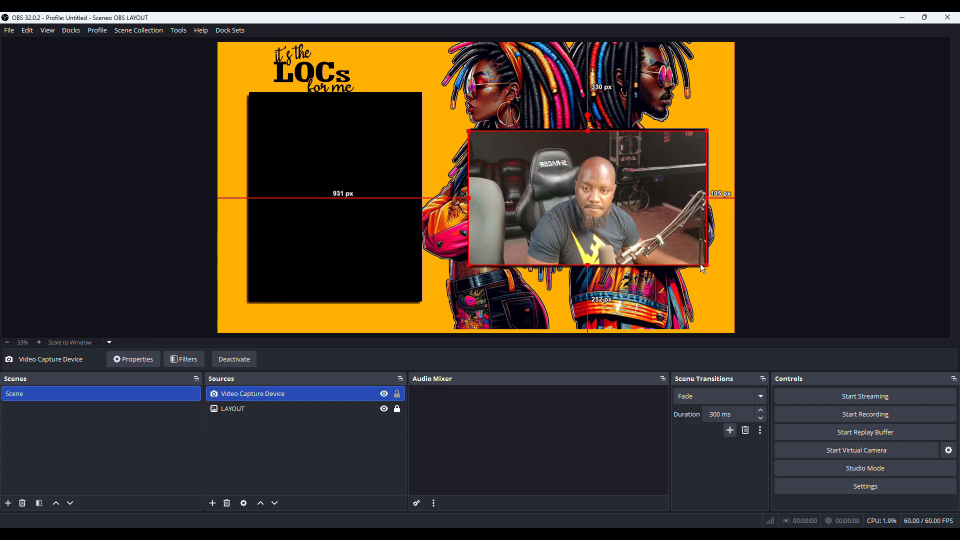
drag(703, 266, 685, 248)
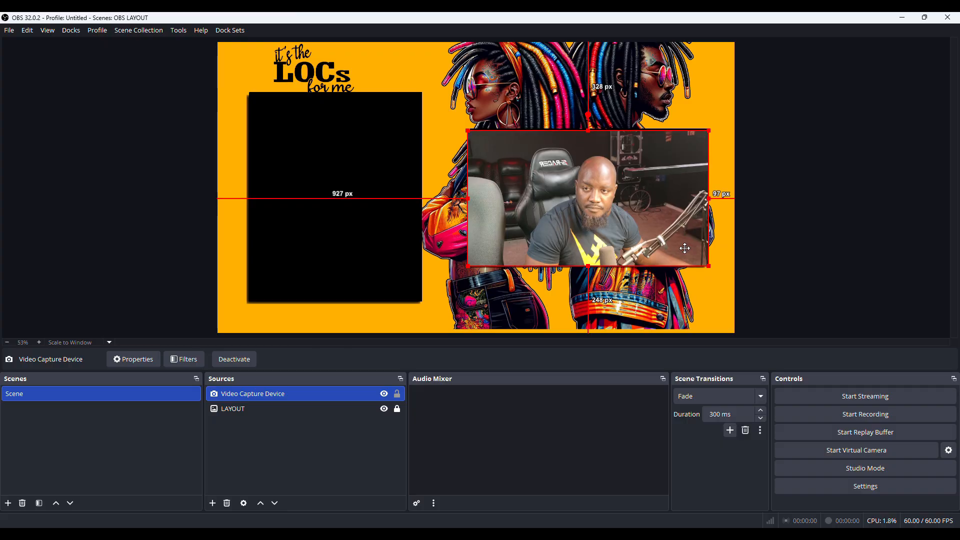
drag(269, 394, 269, 428)
click(827, 164)
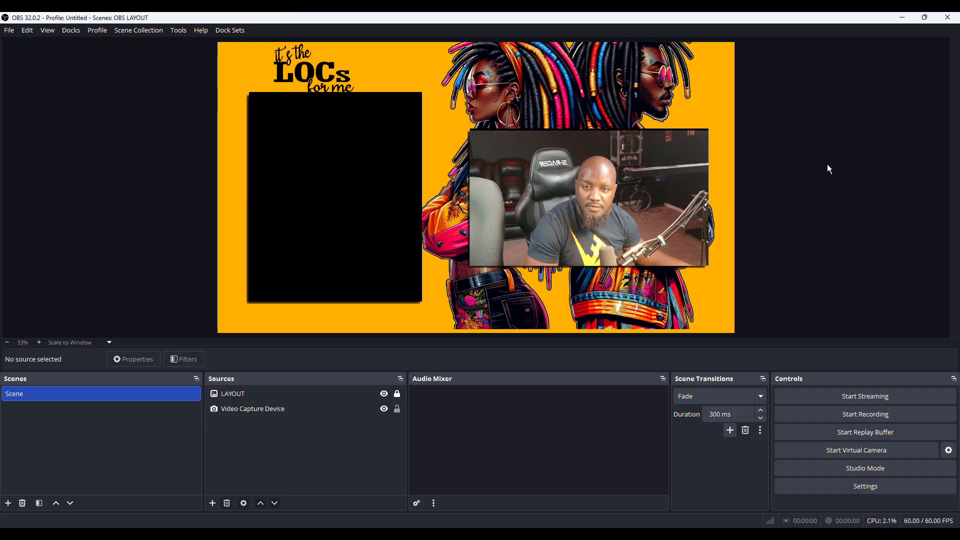
Enlarge and reposition the webcam so it fills the right placeholder opening
click(595, 165)
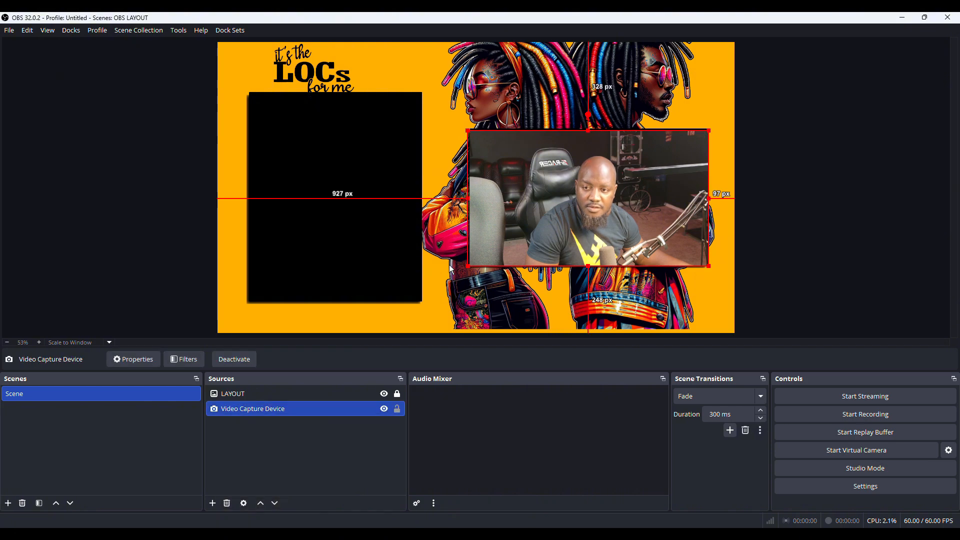
drag(465, 265, 457, 272)
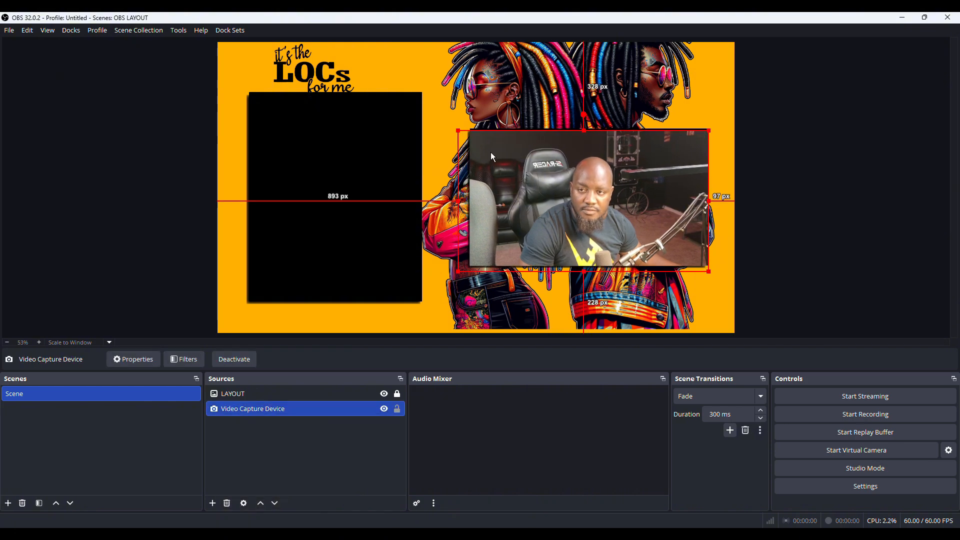
drag(459, 130, 445, 123)
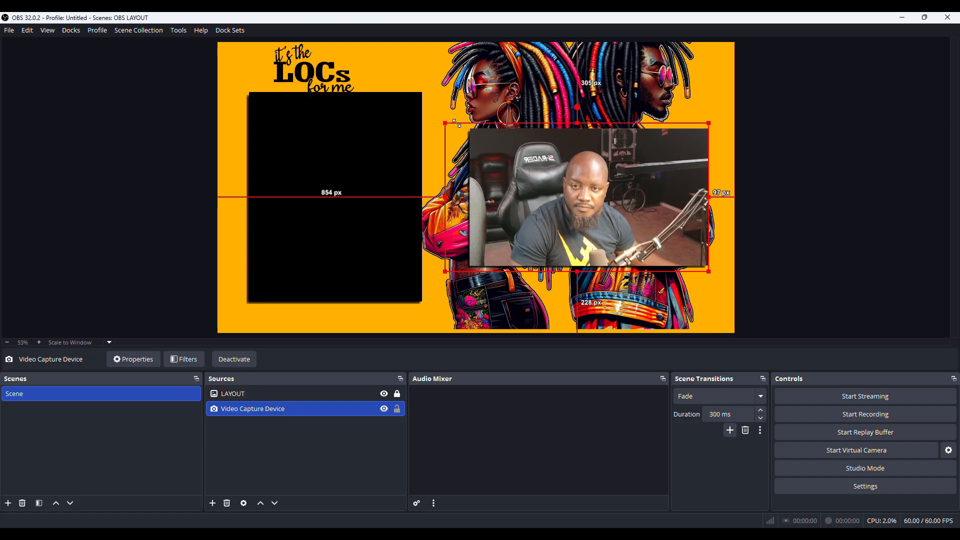
drag(573, 198, 577, 189)
click(823, 157)
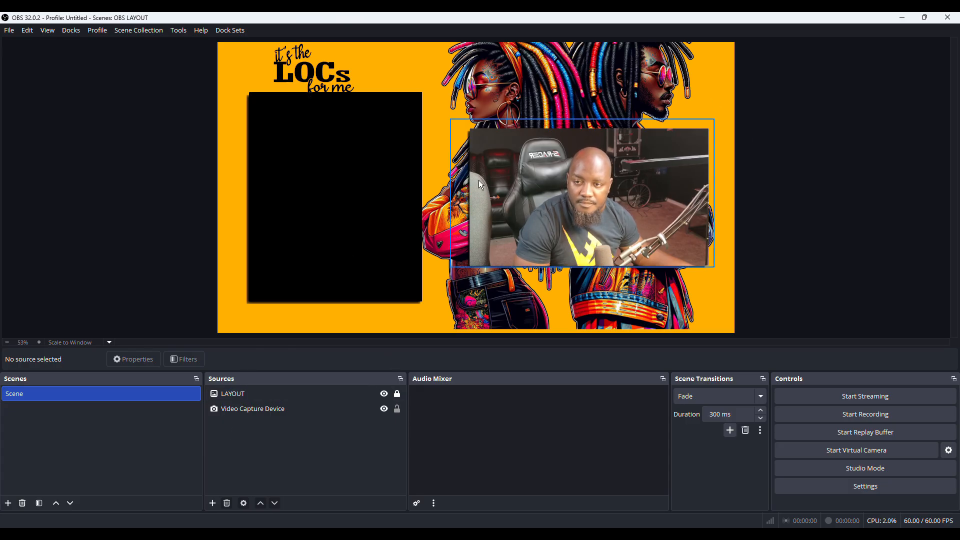
right_click(499, 173)
click(799, 136)
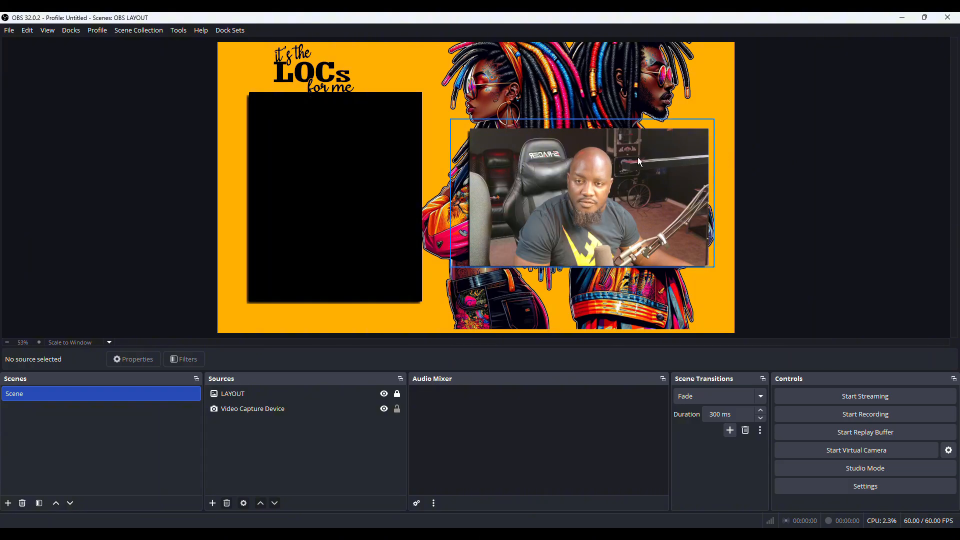
Move the webcam into the left placeholder opening and resize its edges so it fills that opening
drag(645, 205, 393, 186)
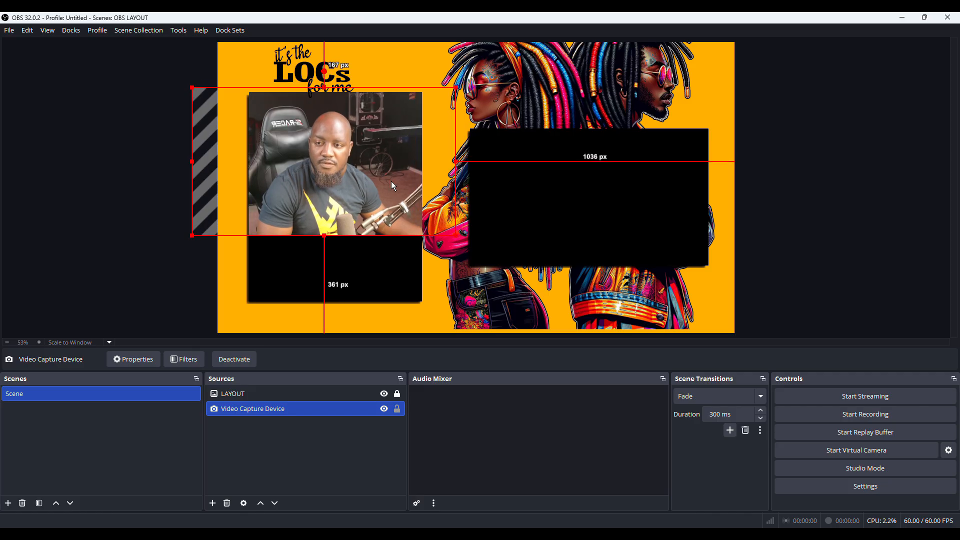
drag(456, 237, 611, 322)
drag(413, 205, 336, 191)
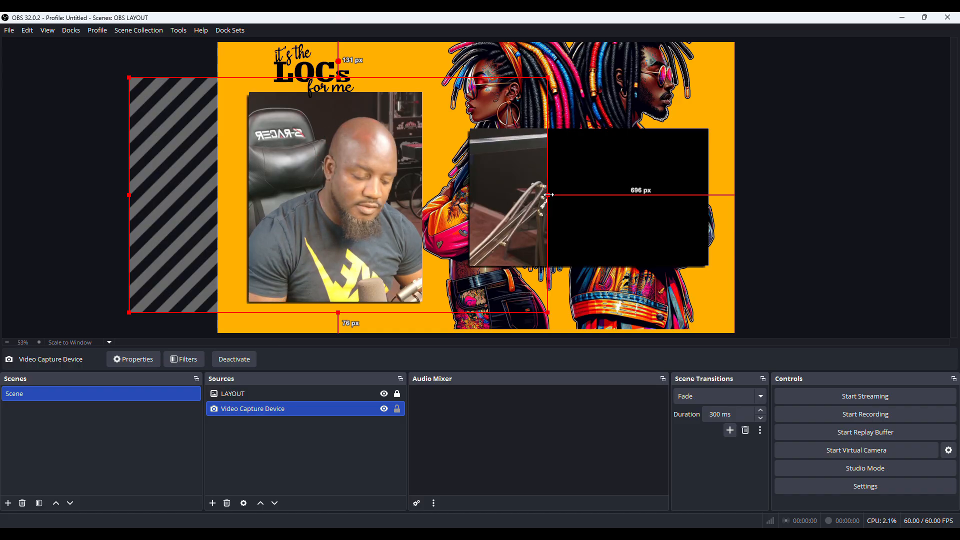
drag(548, 194, 423, 186)
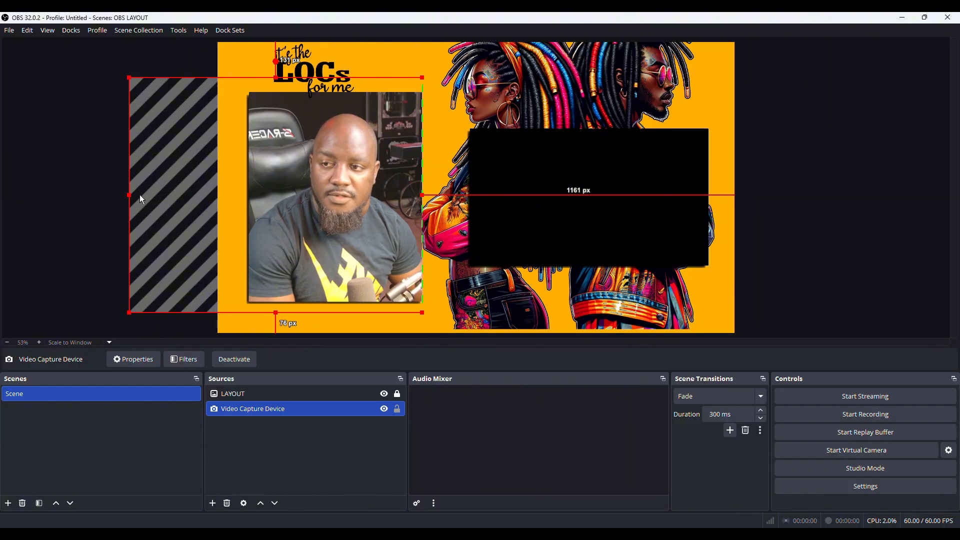
drag(129, 195, 222, 189)
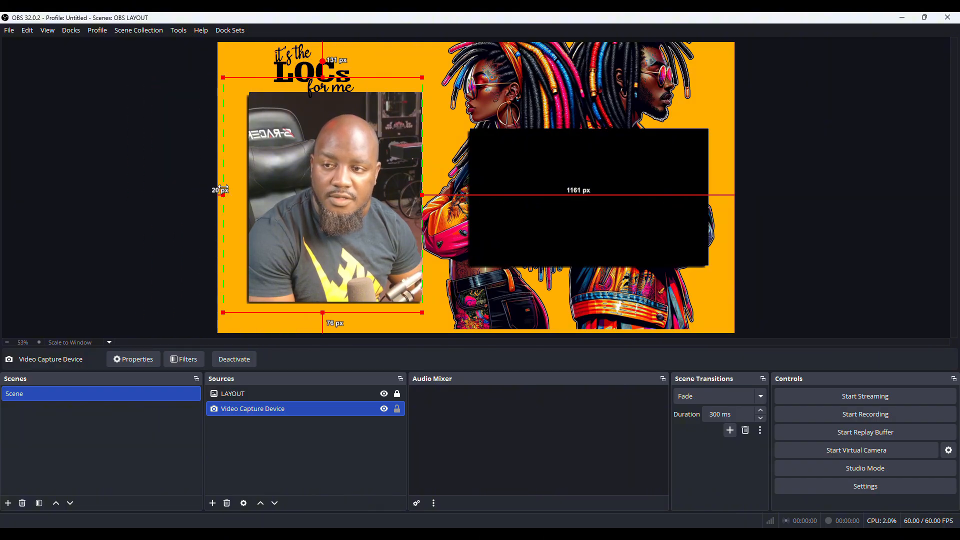
click(850, 140)
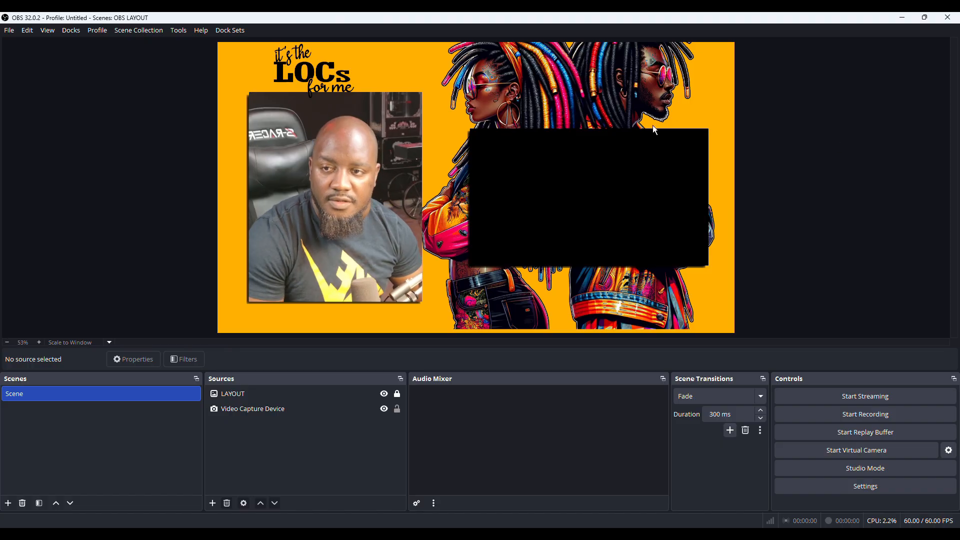